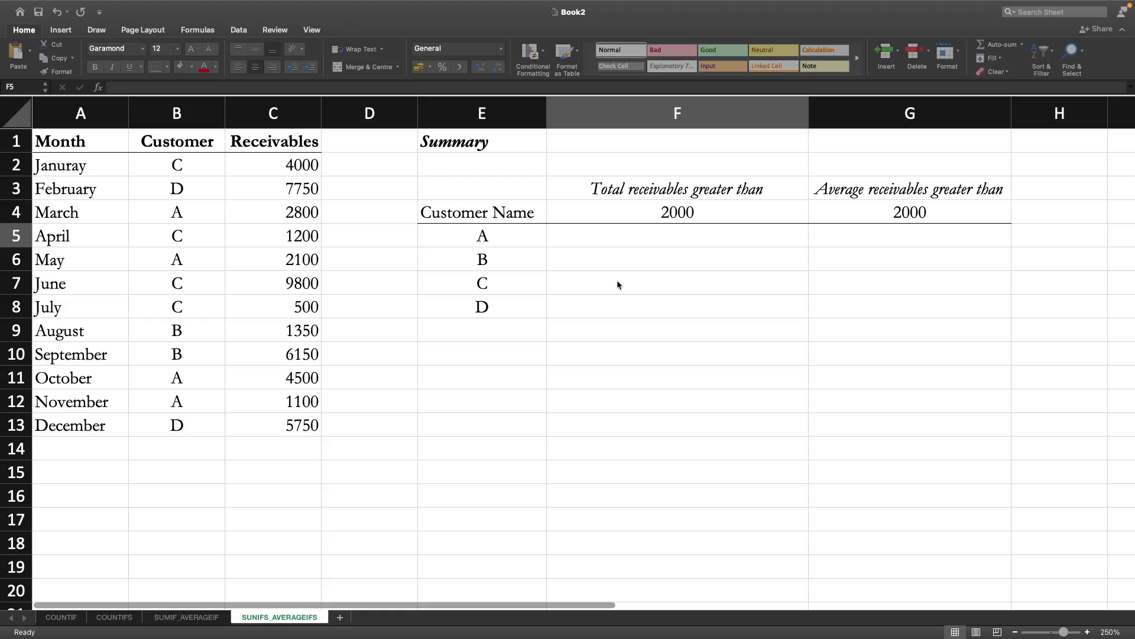
Correct the current sheet's name to SUMIFS_AVERAGEIFS
{"action": "right_click", "coordinate": [255, 618]}
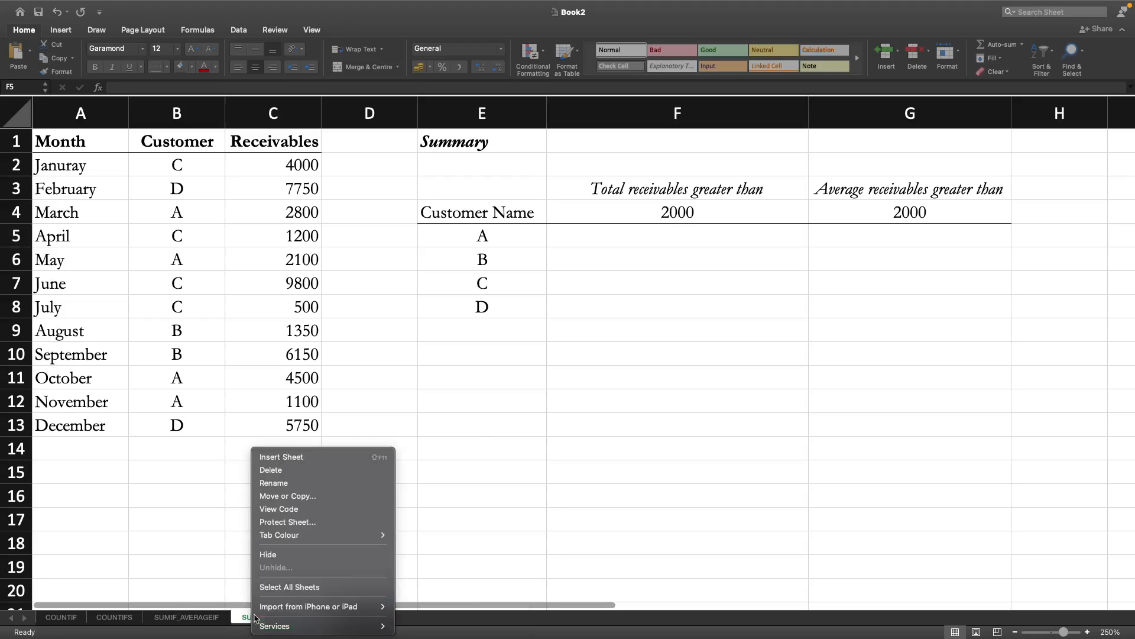
{"action": "left_click", "coordinate": [290, 483]}
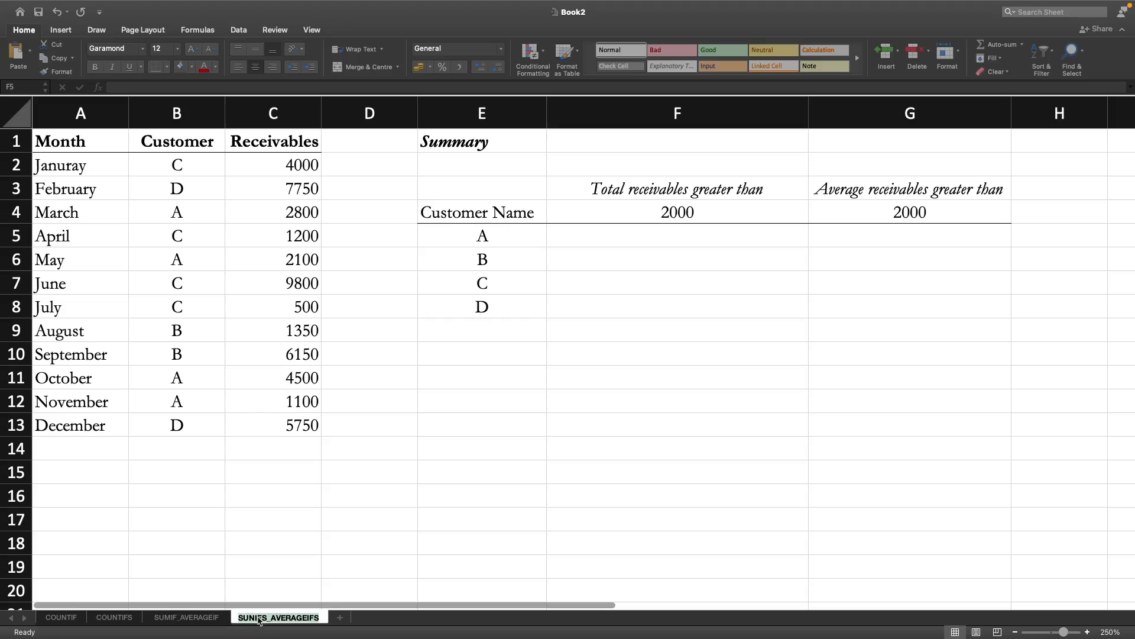
{"action": "left_click", "coordinate": [257, 618]}
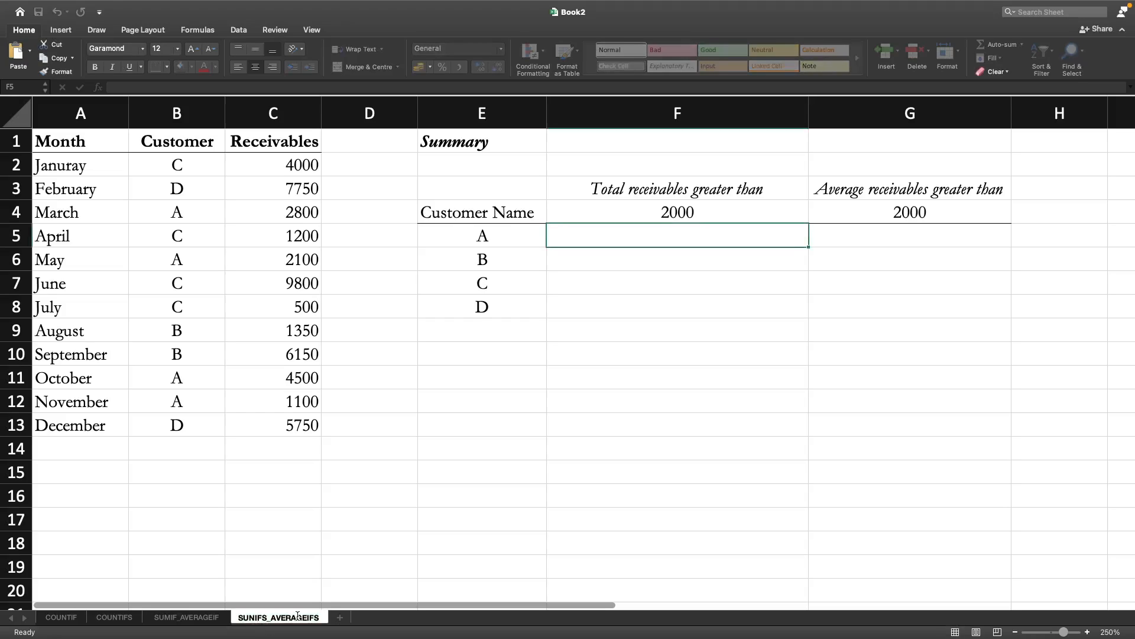
{"action": "key", "text": "shift+Left"}
{"action": "type", "text": "M"}
{"action": "key", "text": "Return"}
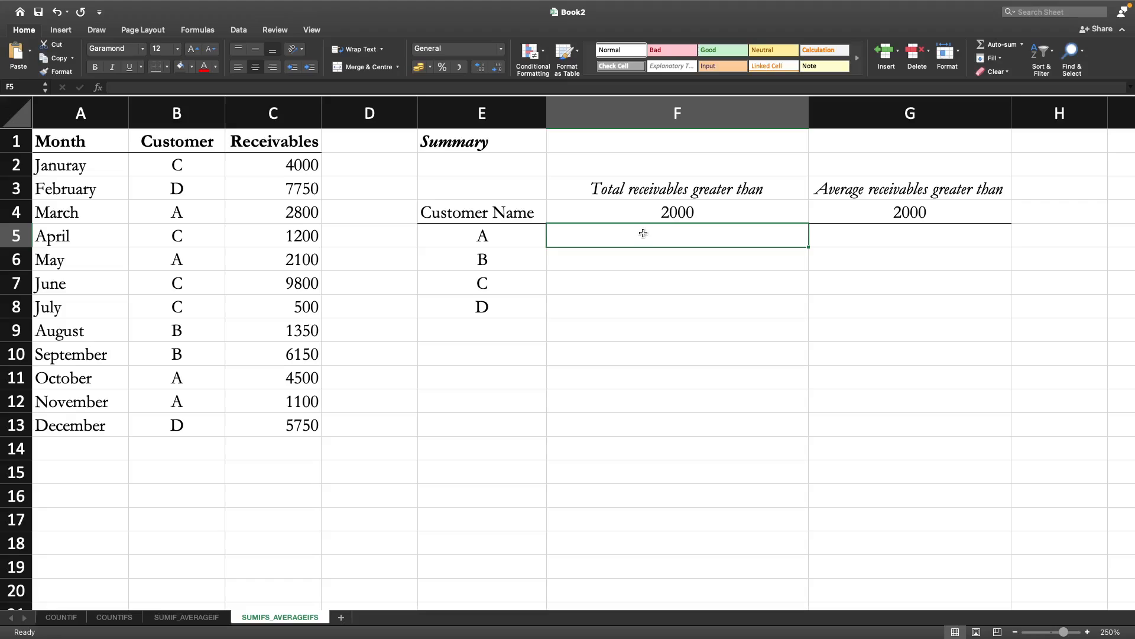
Start a SUMIFS formula in F5 for customer A with C2:C13 as the sum range
{"action": "type", "text": "+"}
{"action": "key", "text": "BackSpace"}
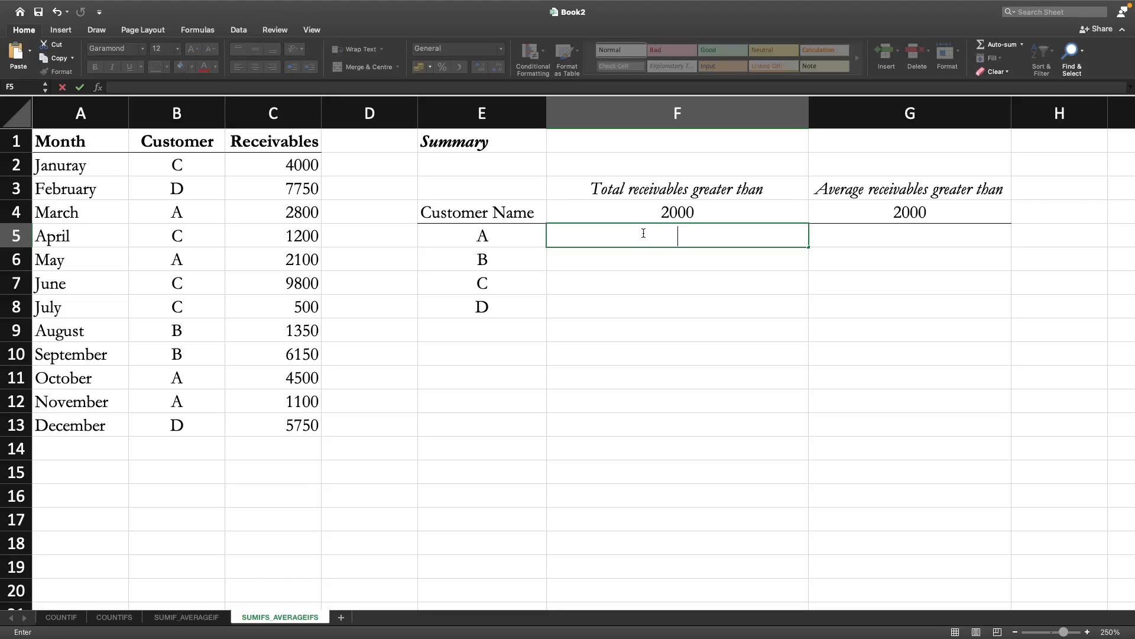
{"action": "type", "text": "=SUM"}
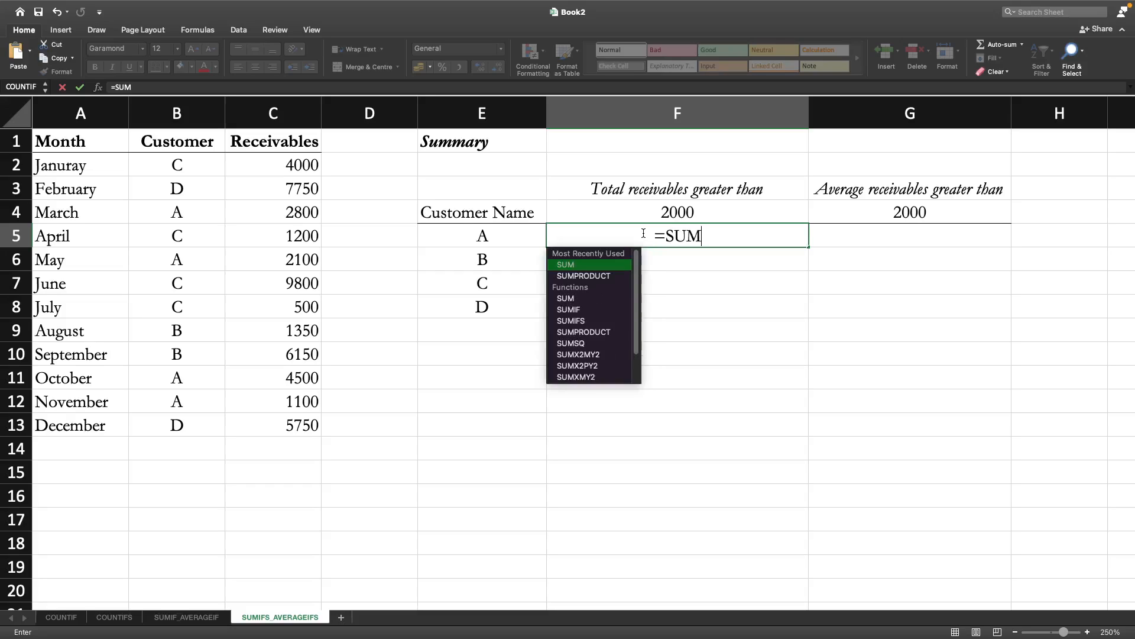
{"action": "type", "text": "IFS"}
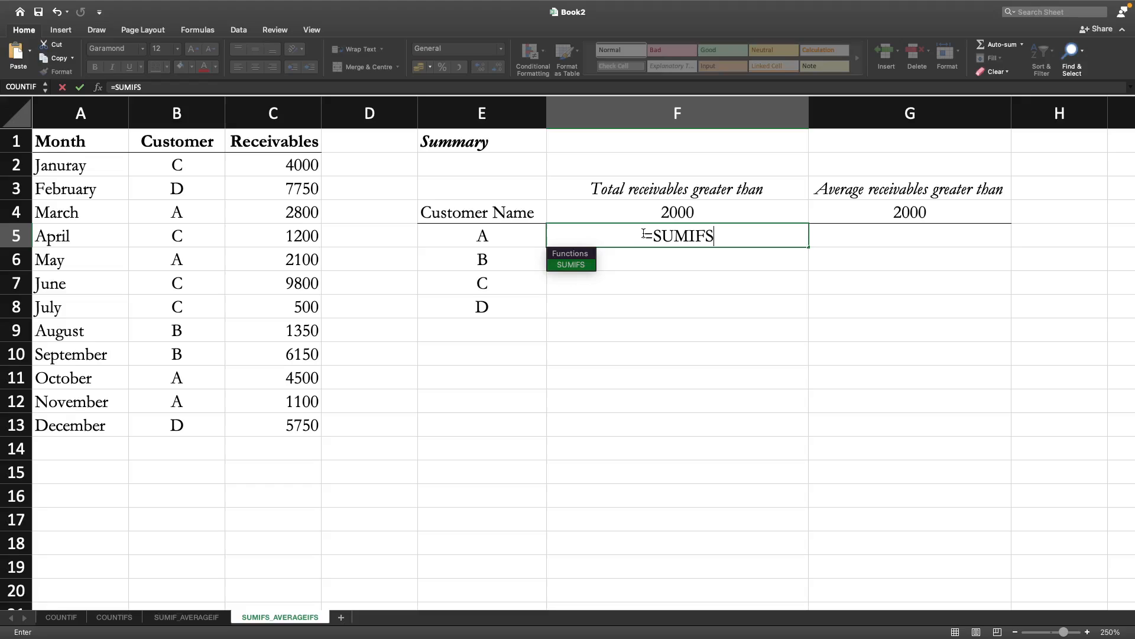
{"action": "type", "text": "("}
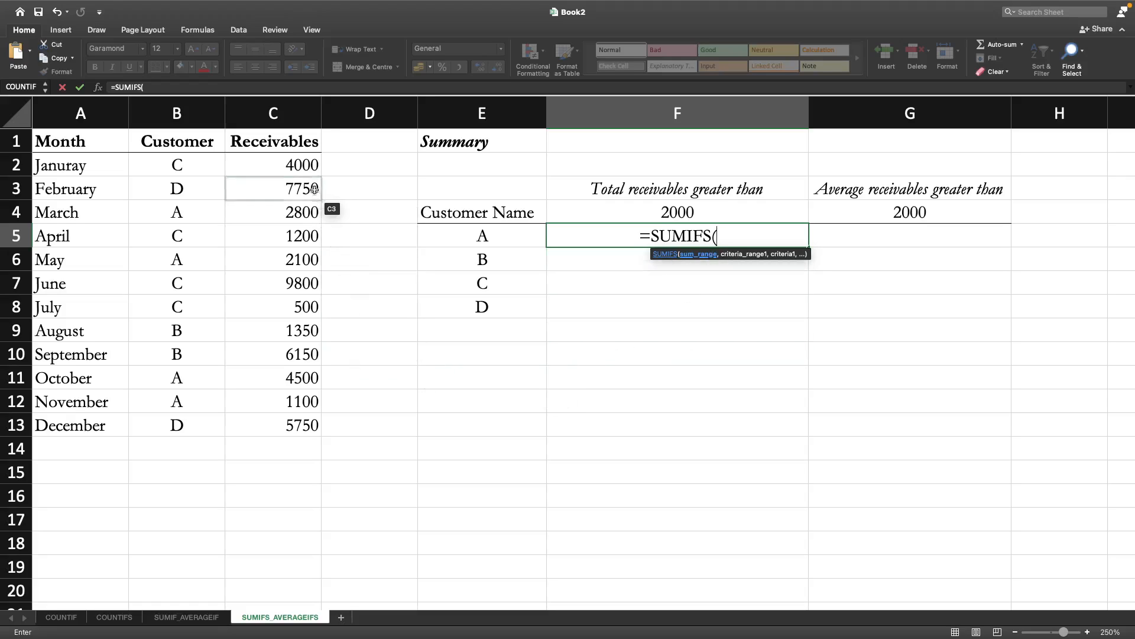
{"action": "left_click_drag", "start_coordinate": [296, 167], "coordinate": [305, 429]}
Make the sum range in the F5 formula absolute as $C$2:$C$13, ready for the next argument
{"action": "left_click", "coordinate": [626, 237]}
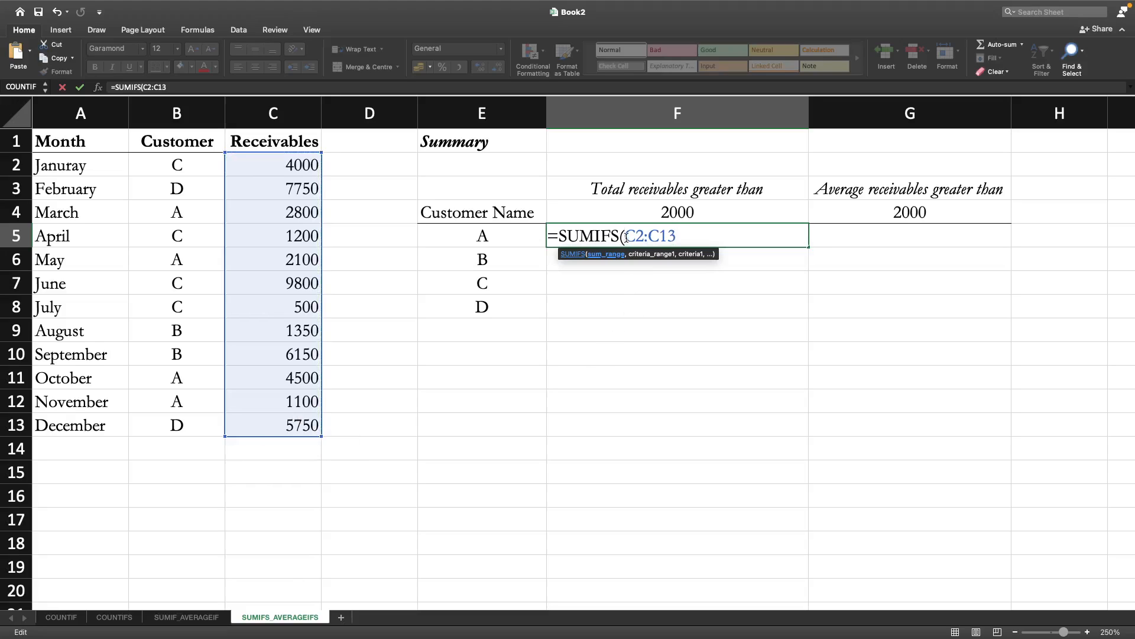
{"action": "type", "text": "$C$"}
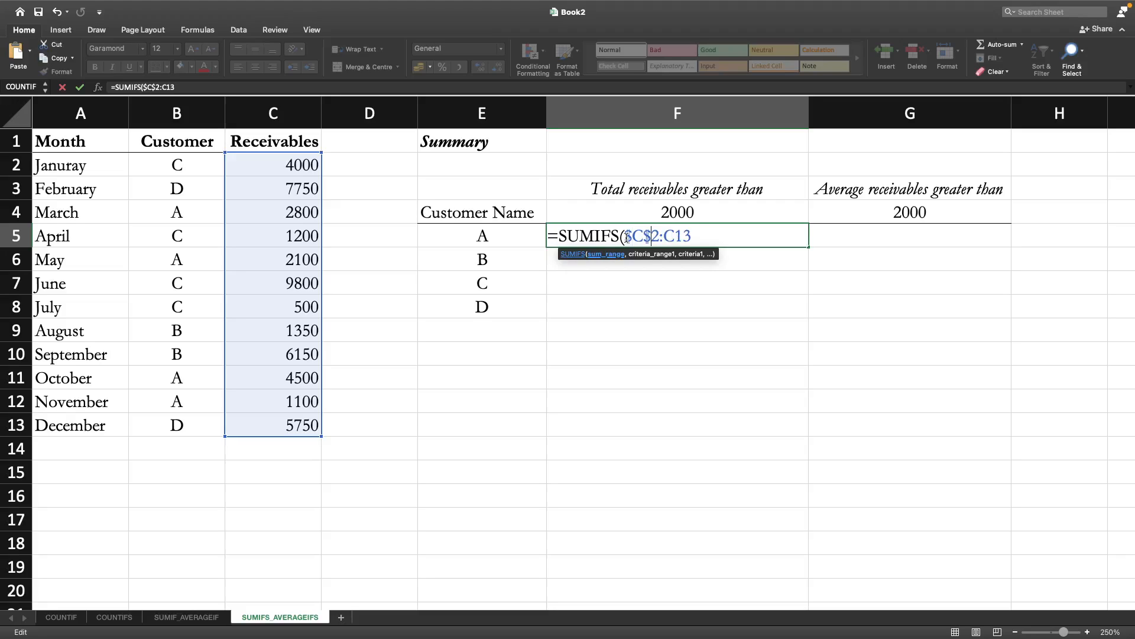
{"action": "key", "text": "Right"}
{"action": "key", "text": "Right"}
{"action": "type", "text": "$"}
{"action": "key", "text": "Right"}
{"action": "type", "text": "$"}
{"action": "key", "text": "Right"}
{"action": "key", "text": "Right"}
{"action": "type", "text": ","}
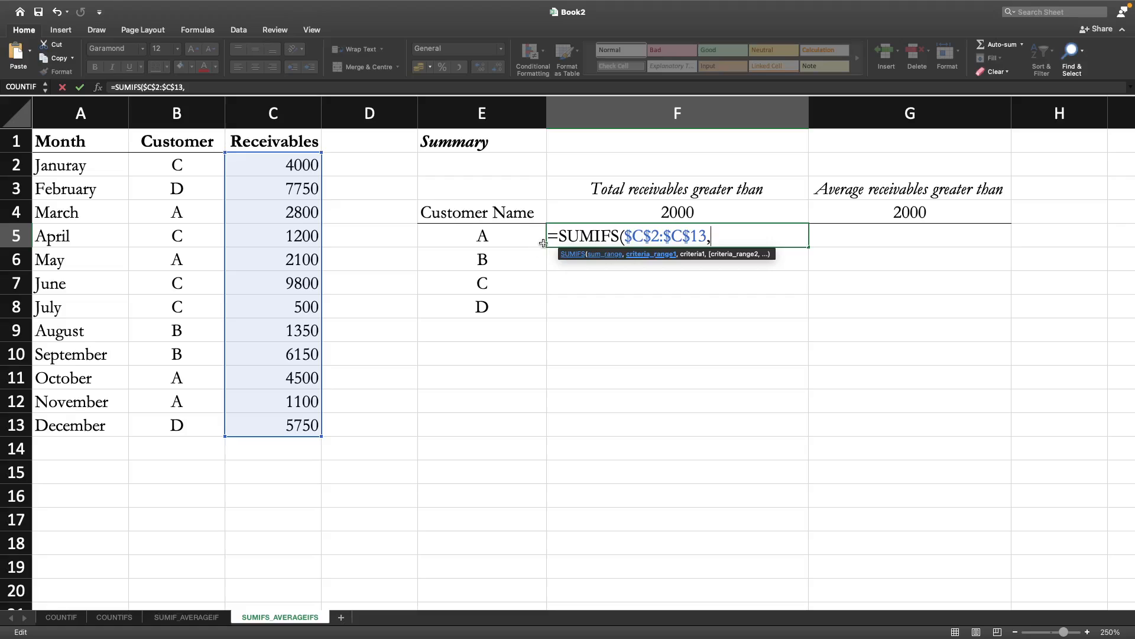
Add the customer column as absolute first criteria range $B$2:$B$13, with E5 as its criterion
{"action": "left_click_drag", "start_coordinate": [160, 161], "coordinate": [170, 415]}
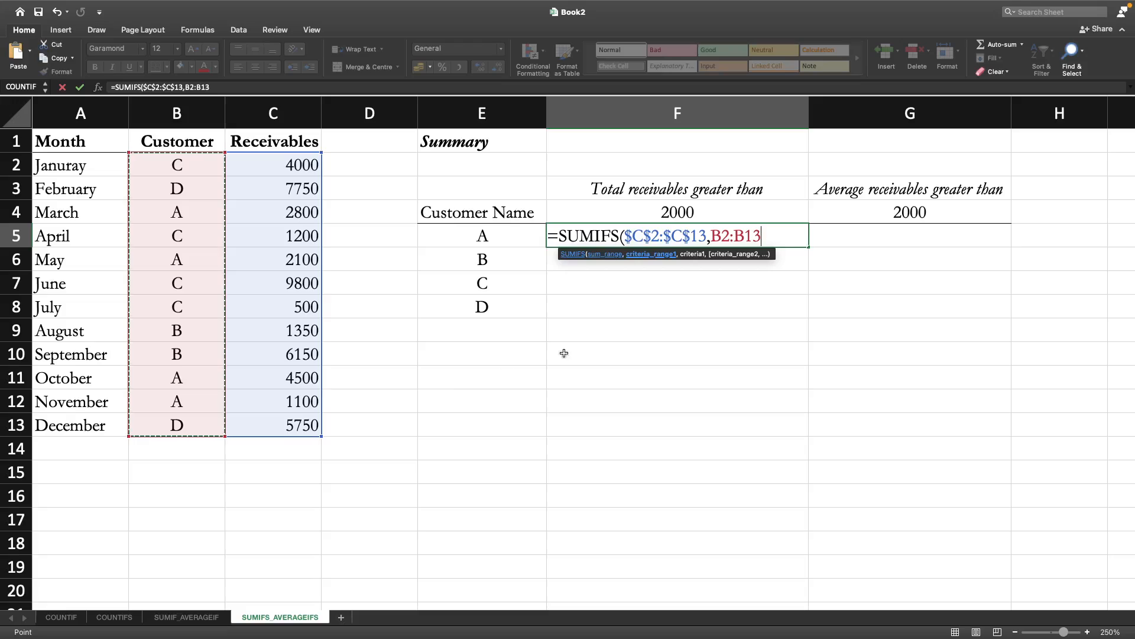
{"action": "left_click", "coordinate": [712, 236]}
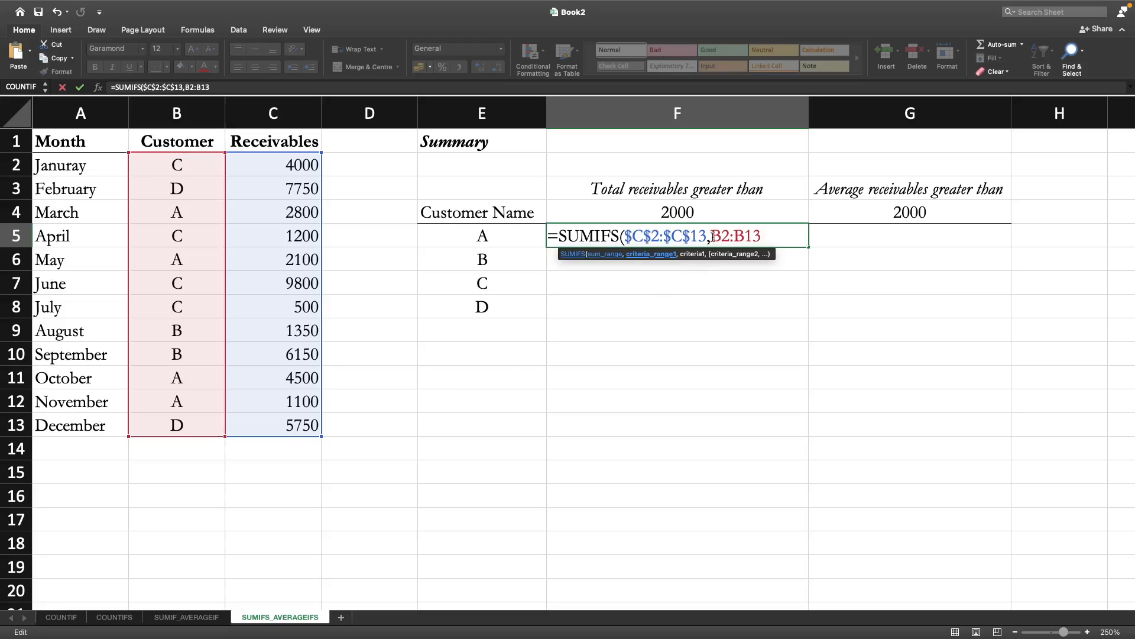
{"action": "type", "text": "$C$"}
{"action": "key", "text": "Right"}
{"action": "key", "text": "Right"}
{"action": "type", "text": "$"}
{"action": "key", "text": "Right"}
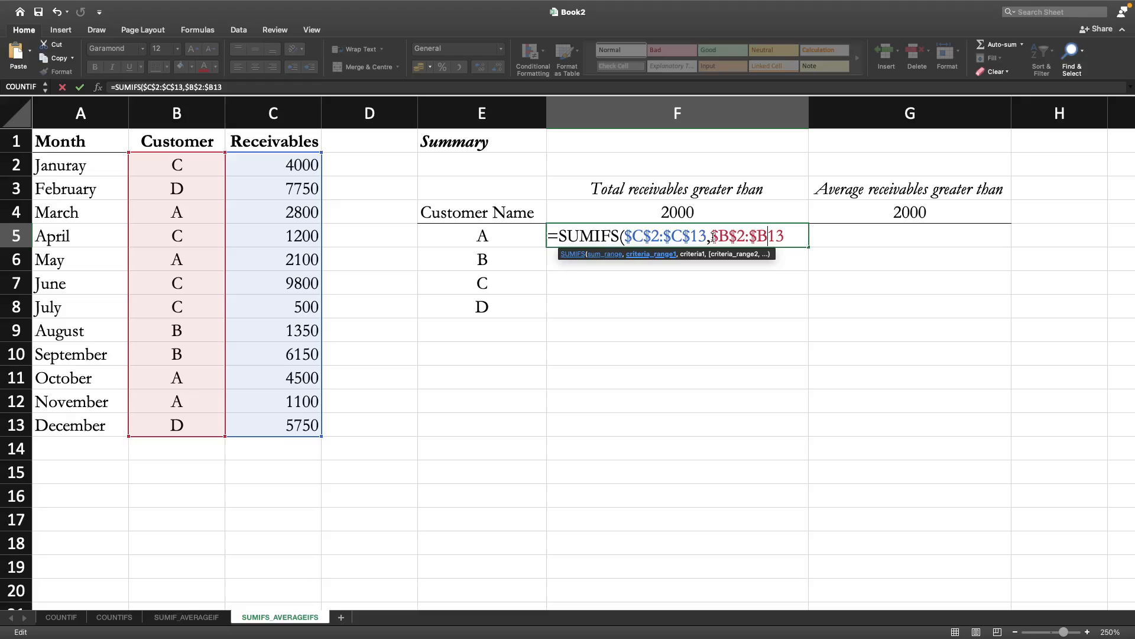
{"action": "type", "text": "$"}
{"action": "key", "text": "Right"}
{"action": "key", "text": "Right"}
{"action": "type", "text": ","}
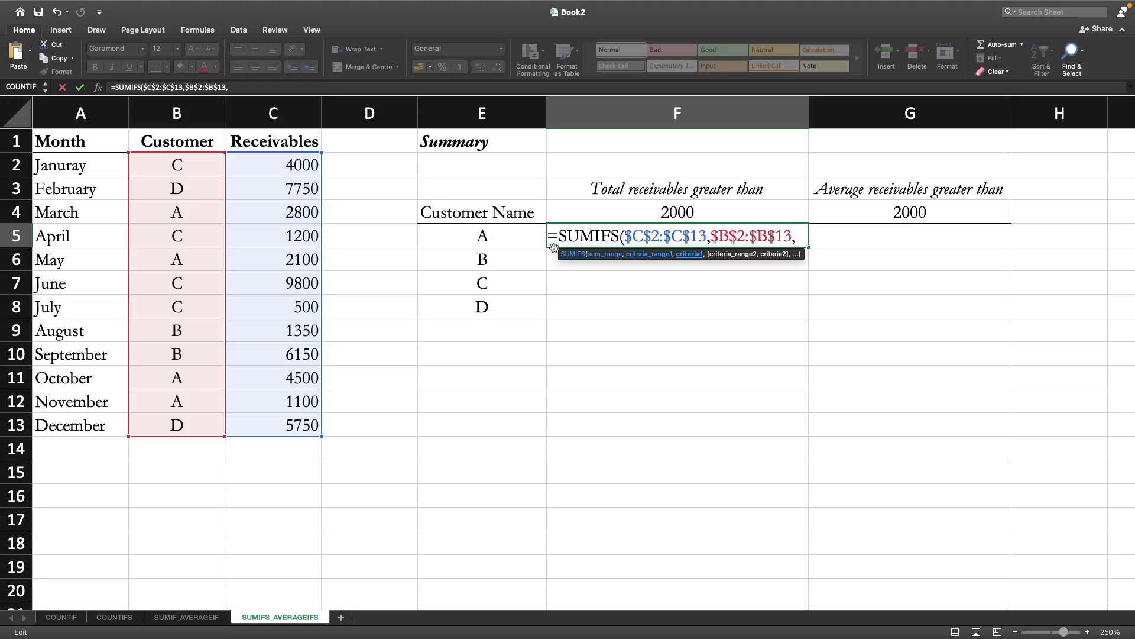
{"action": "left_click", "coordinate": [481, 236]}
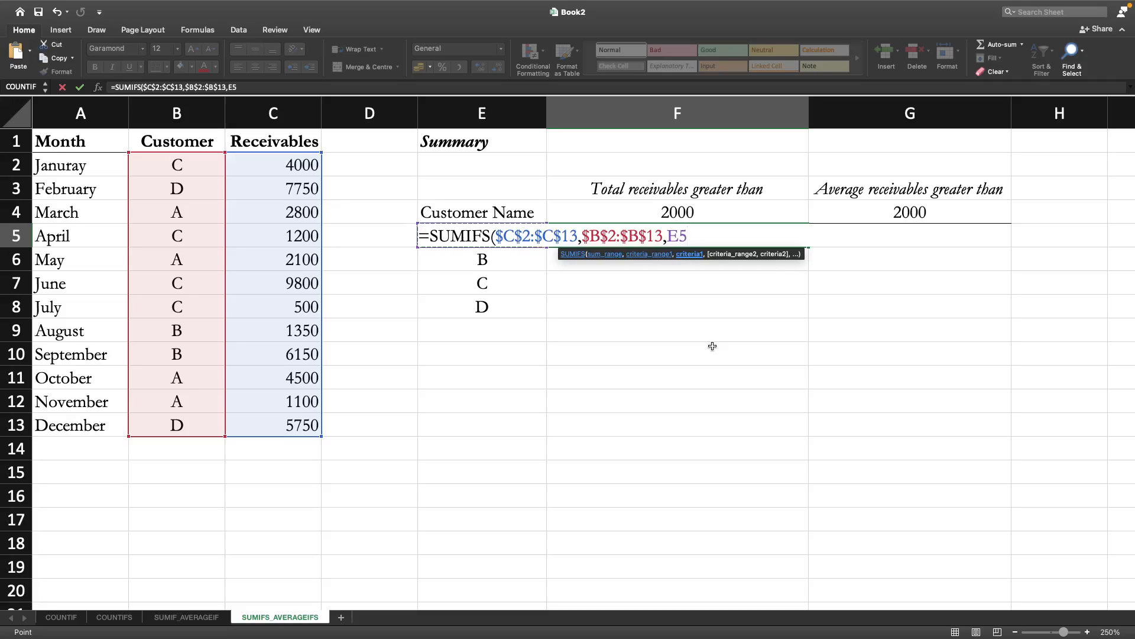
{"action": "type", "text": ","}
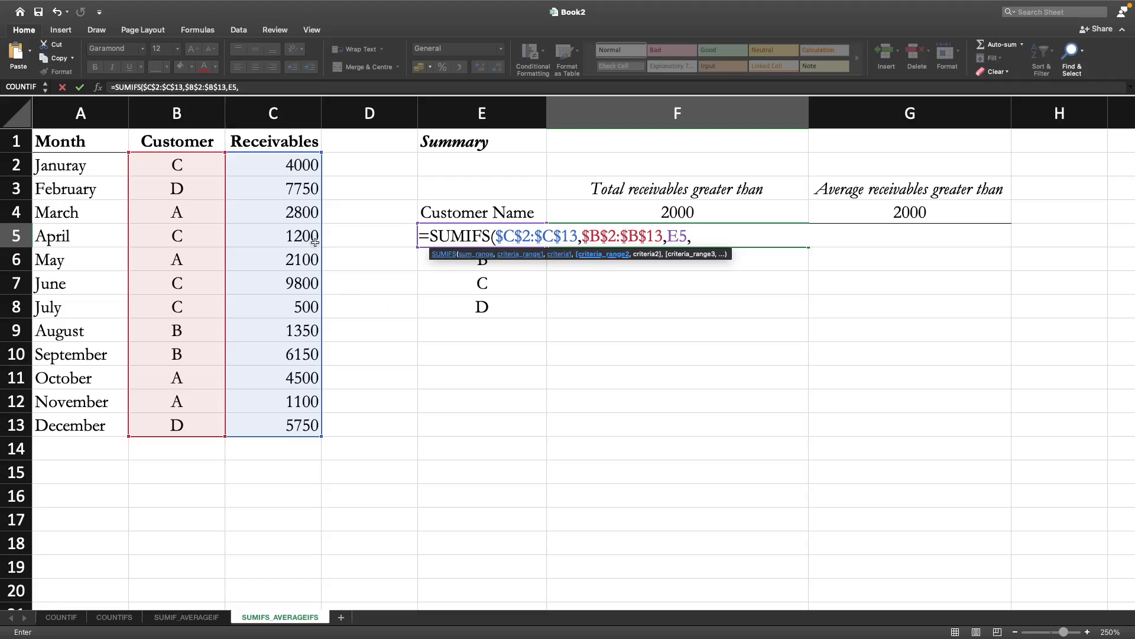
Add the receivables column as the second criteria range, made absolute as $C$2:$C$13
{"action": "left_click_drag", "start_coordinate": [297, 168], "coordinate": [280, 426]}
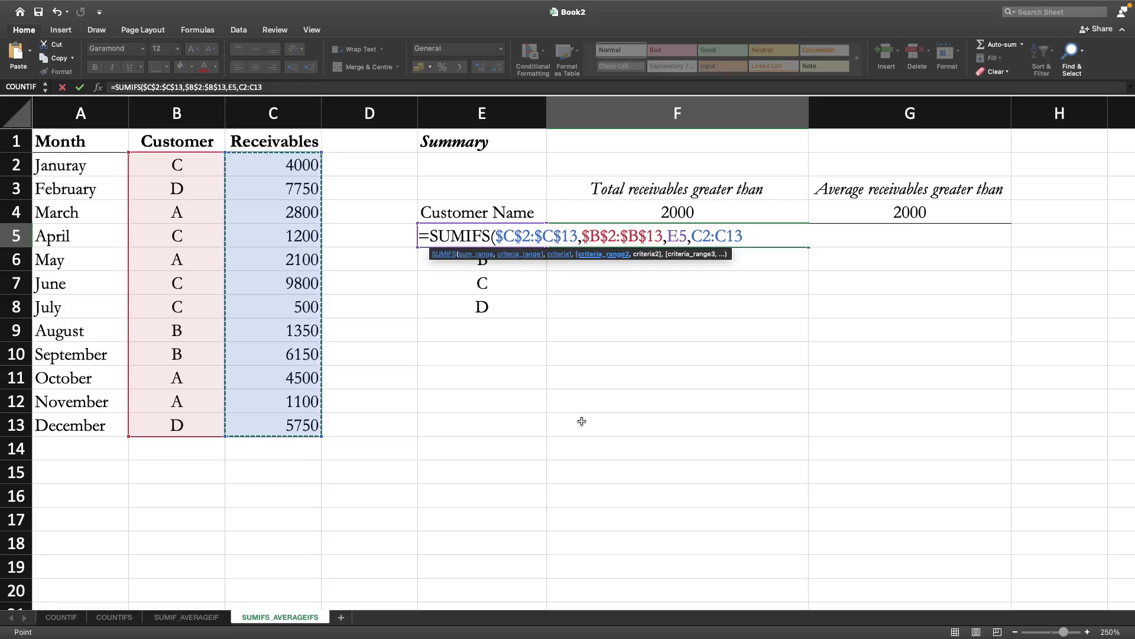
{"action": "left_click", "coordinate": [692, 236]}
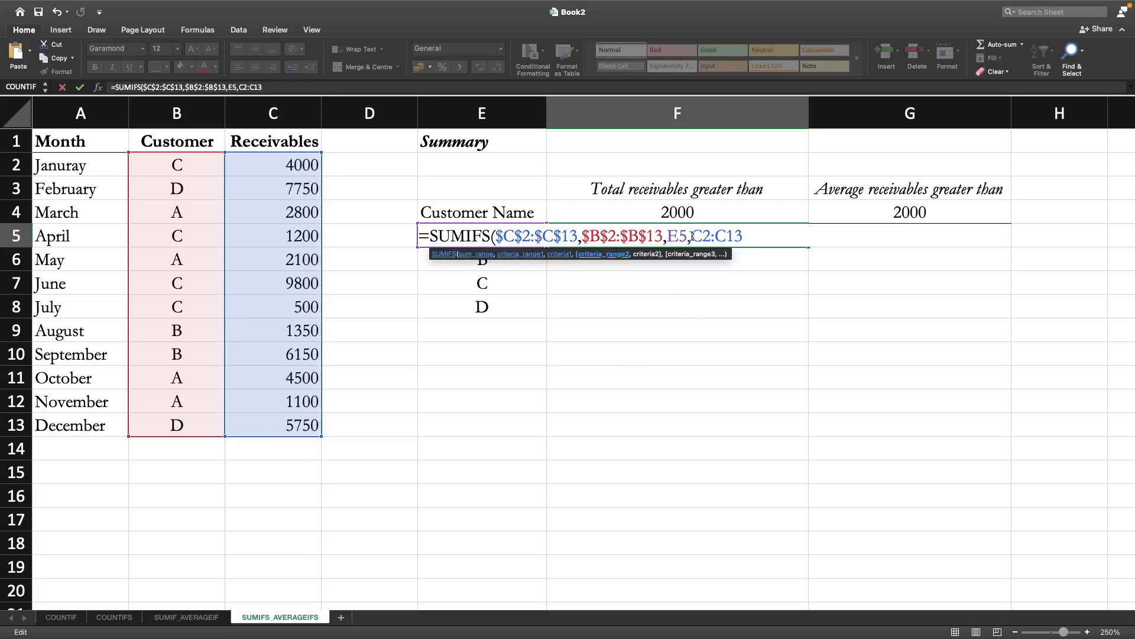
{"action": "type", "text": "$"}
{"action": "key", "text": "Right"}
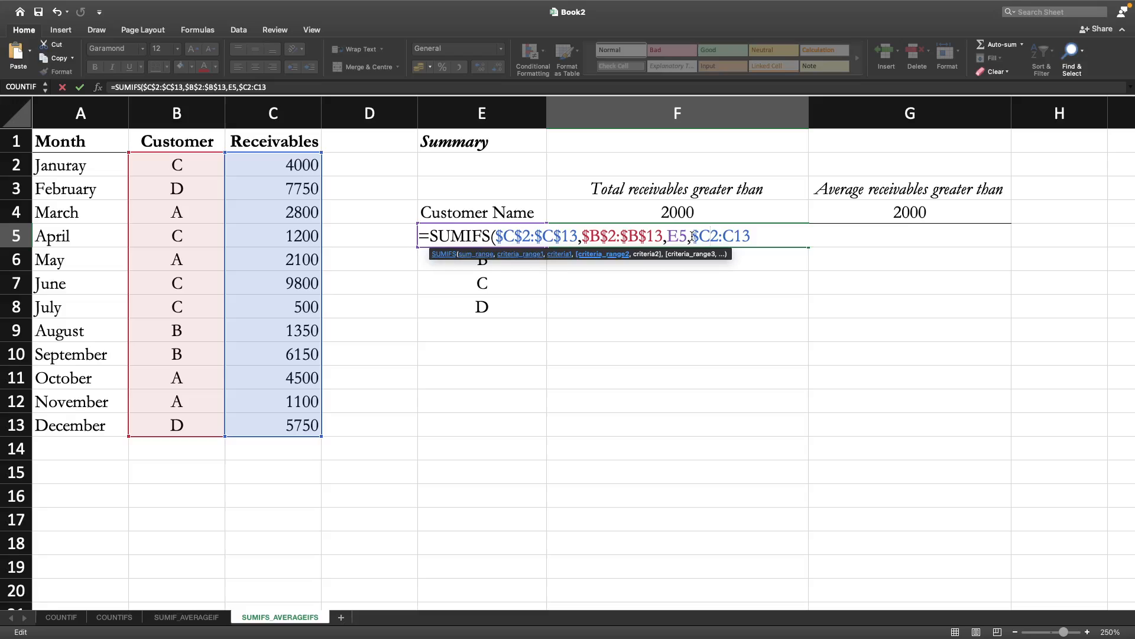
{"action": "type", "text": "$"}
{"action": "key", "text": "Right"}
{"action": "key", "text": "Right"}
{"action": "type", "text": "$"}
{"action": "key", "text": "Right"}
{"action": "type", "text": "%"}
{"action": "key", "text": "BackSpace"}
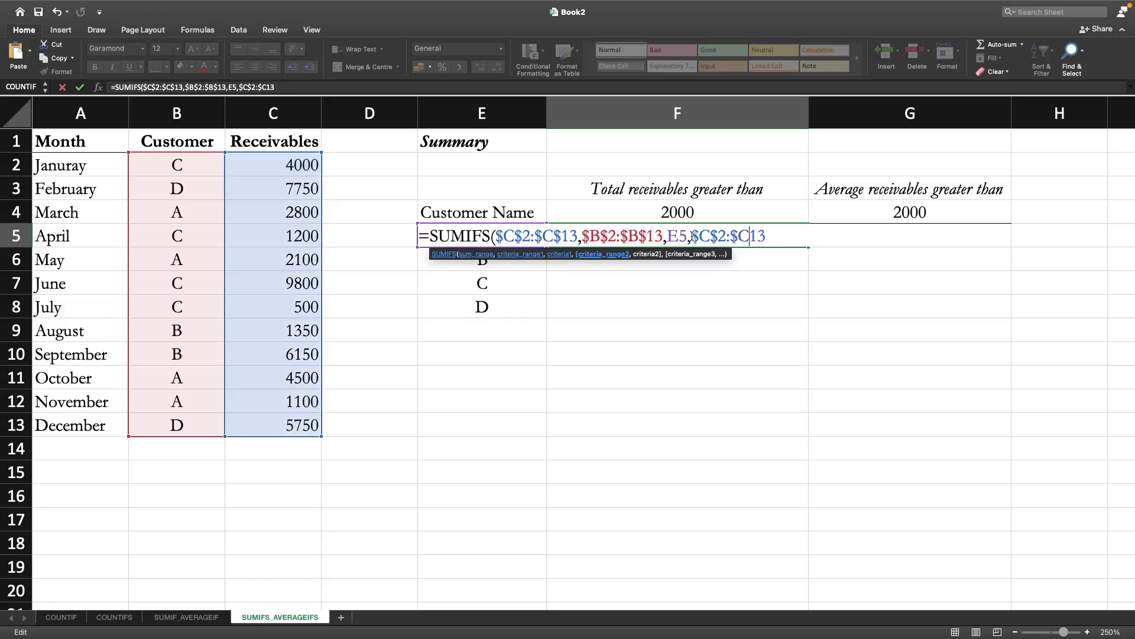
{"action": "type", "text": "$"}
{"action": "key", "text": "Right"}
{"action": "key", "text": "Right"}
{"action": "type", "text": ","}
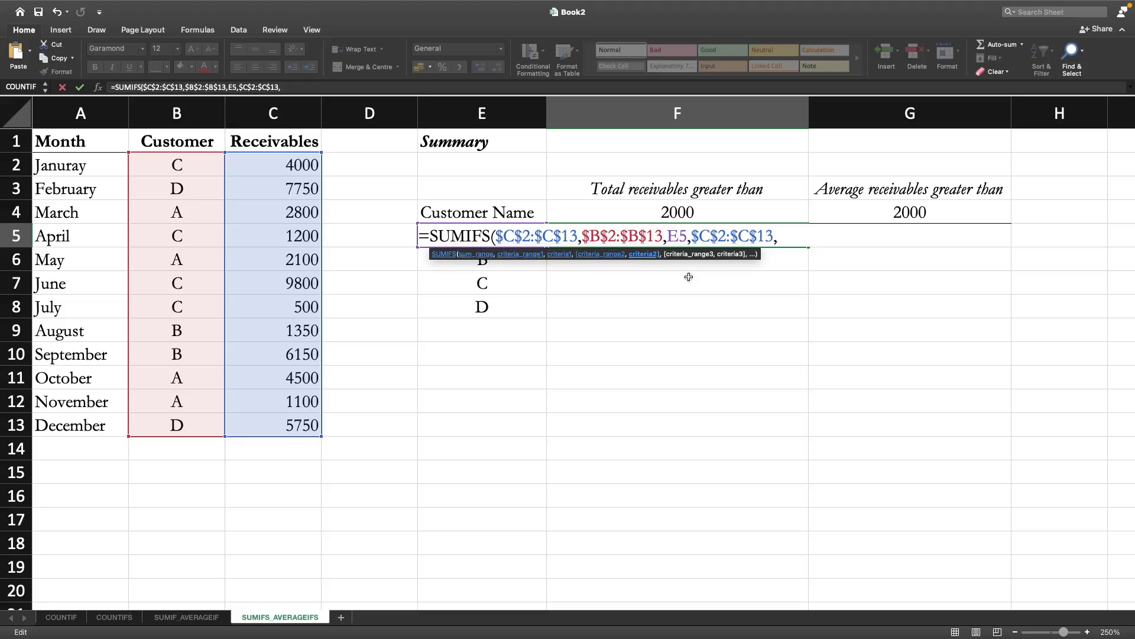
Set the second criterion to ">"&F$4 with the row locked, and complete the SUMIFS formula in F5
{"action": "type", "text": "\">\"&"}
{"action": "left_click", "coordinate": [683, 211]}
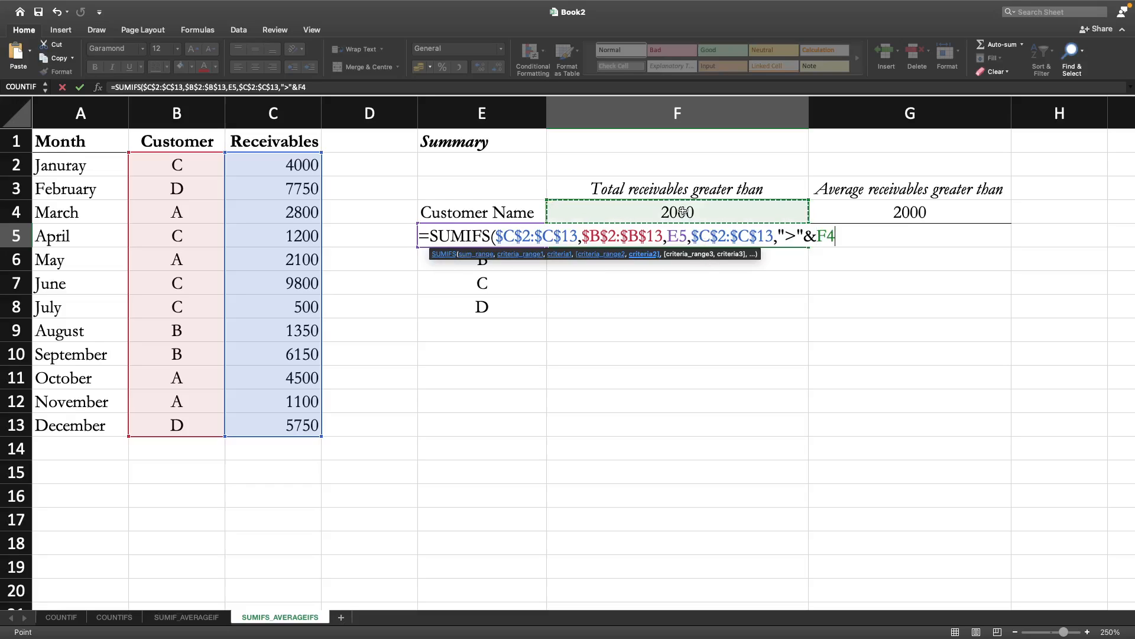
{"action": "left_click", "coordinate": [836, 246]}
{"action": "type", "text": "$"}
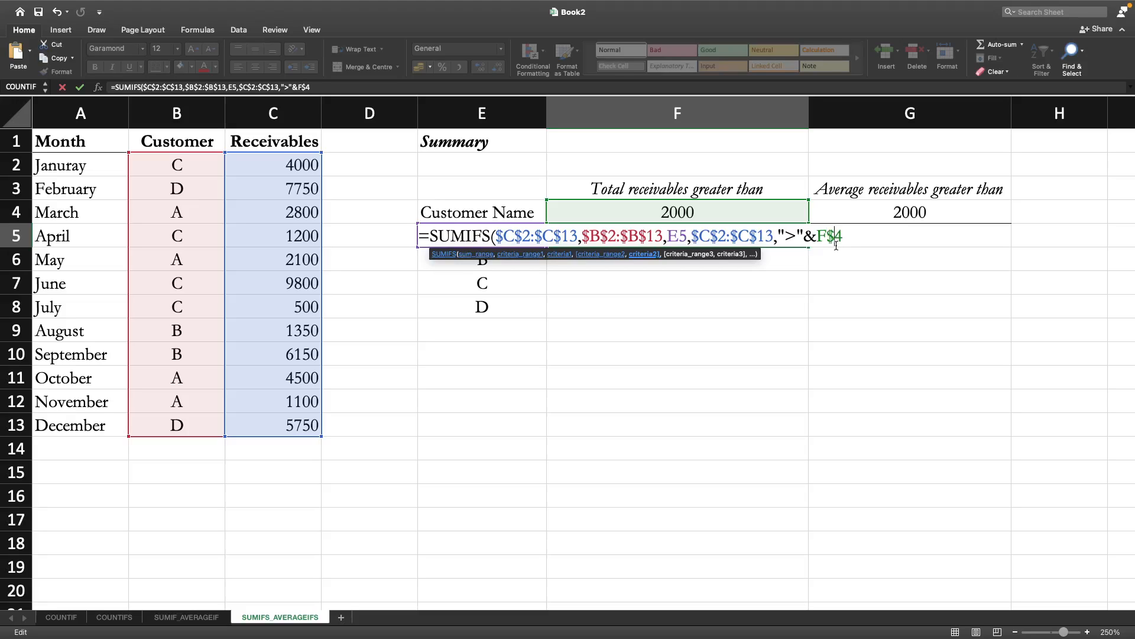
{"action": "key", "text": "Right"}
{"action": "type", "text": ")"}
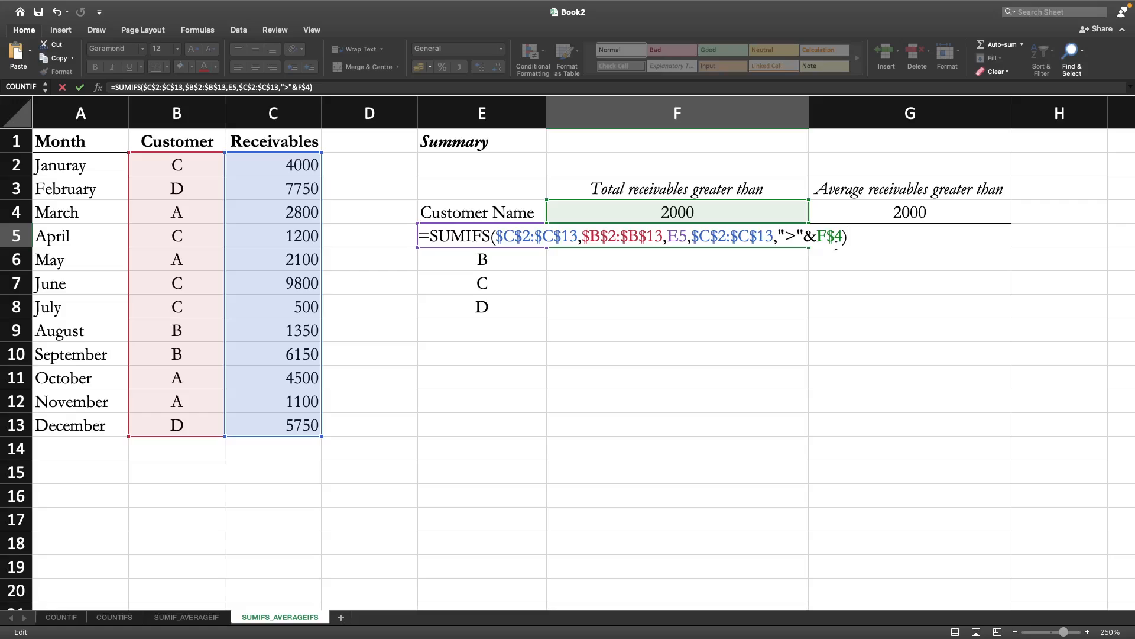
{"action": "key", "text": "Return"}
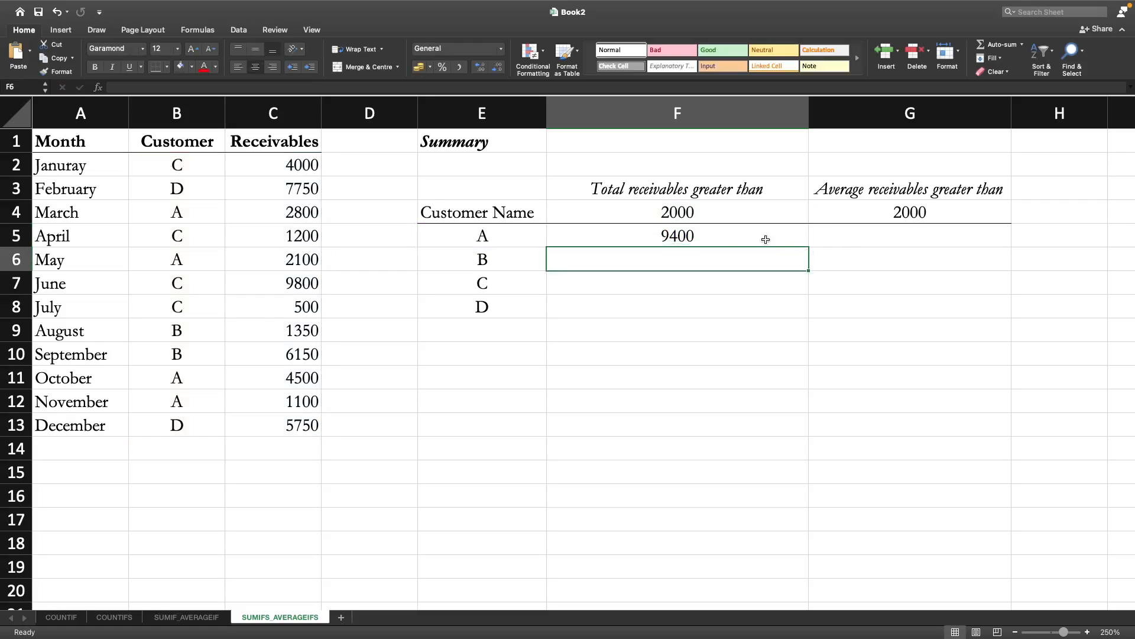
Review the F5 formula and select all of customer A's customer and receivables cells in rows 4, 6, 11 and 12
{"action": "left_click", "coordinate": [699, 228]}
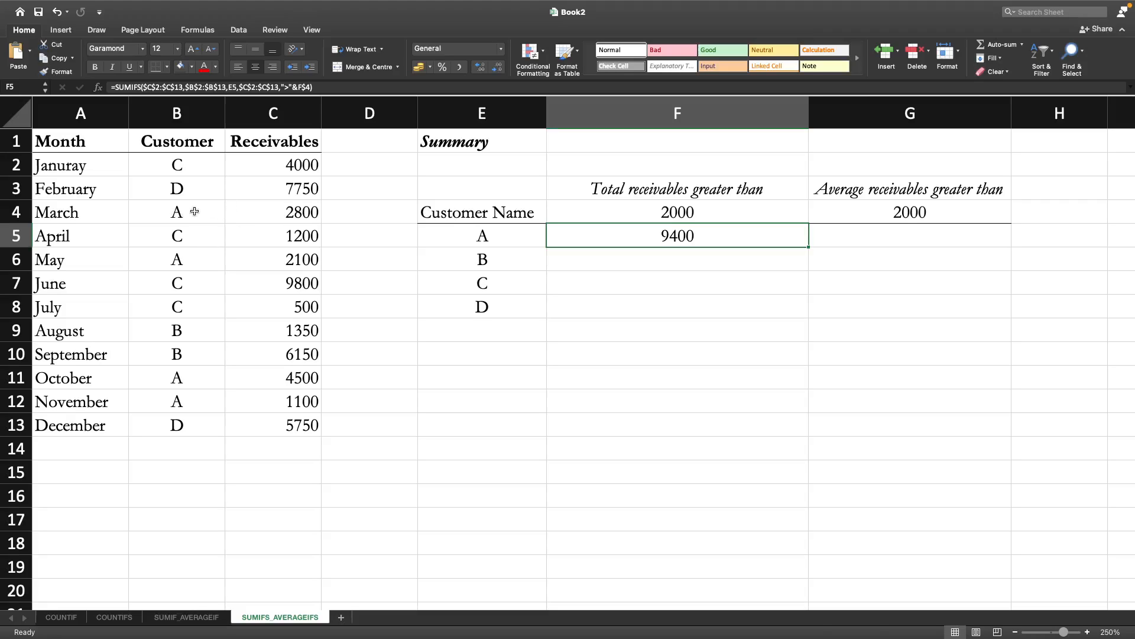
{"action": "left_click_drag", "start_coordinate": [196, 213], "coordinate": [271, 213]}
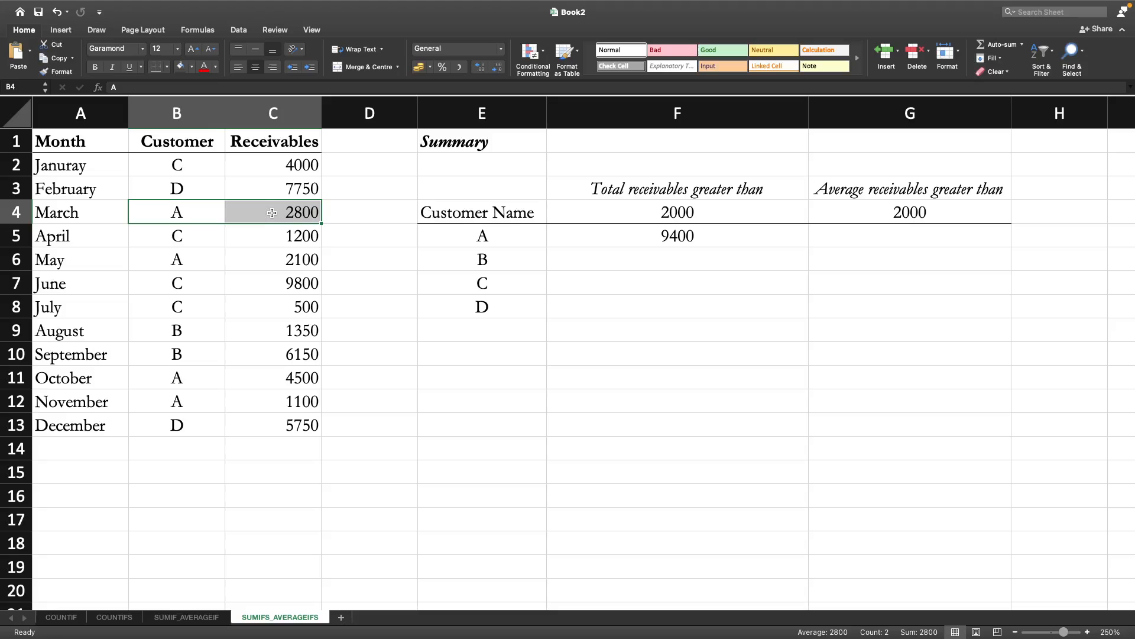
{"action": "left_click", "coordinate": [205, 259], "text": "super"}
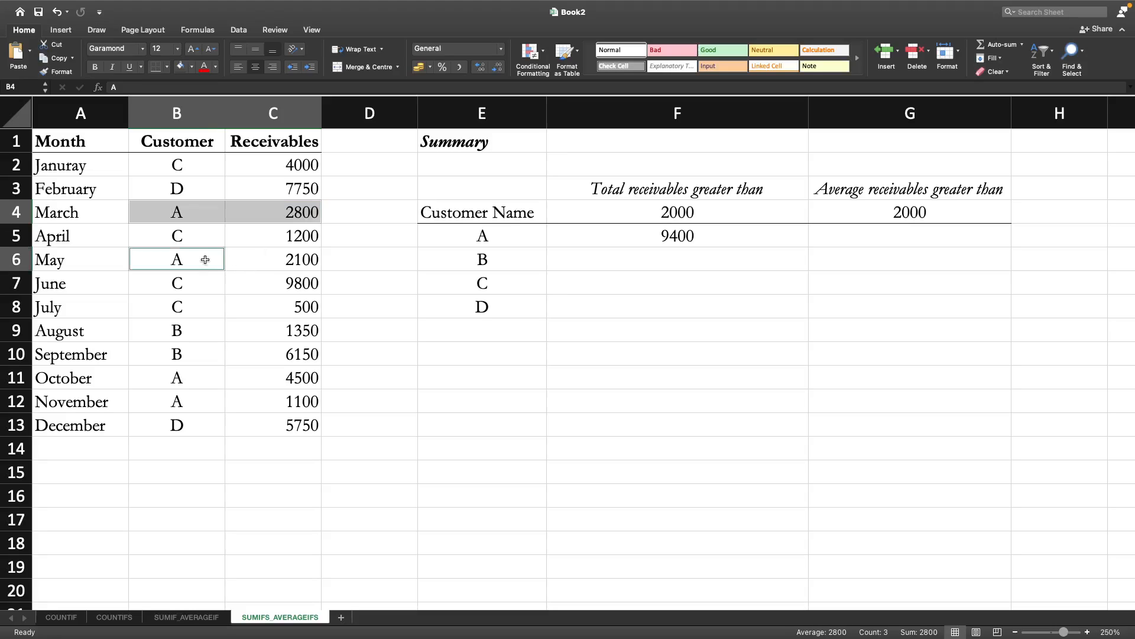
{"action": "left_click_drag", "start_coordinate": [205, 260], "coordinate": [269, 261]}
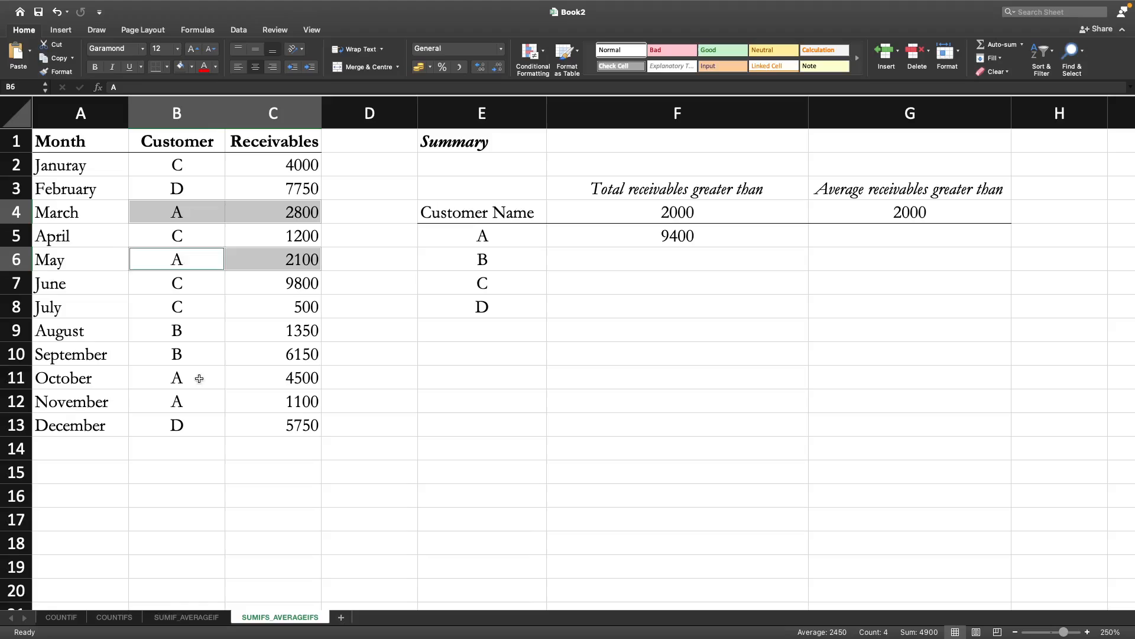
{"action": "left_click_drag", "start_coordinate": [199, 378], "coordinate": [274, 395]}
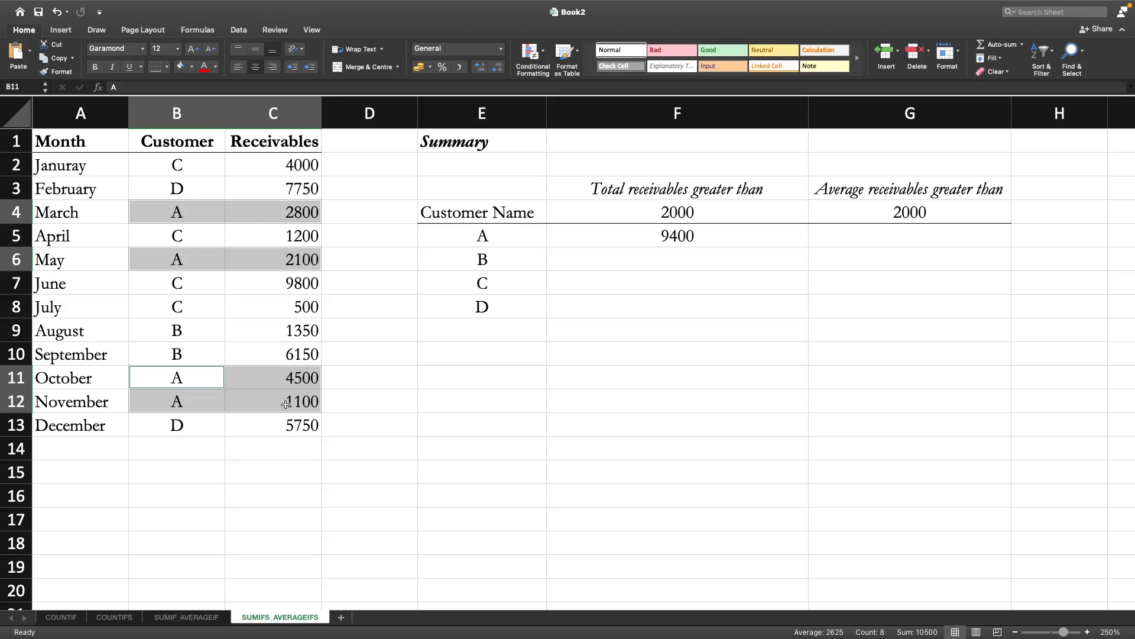
Select customer A's receivables above 2000 in C11, C6 and C4 to check their sum against F5
{"action": "left_click", "coordinate": [302, 379]}
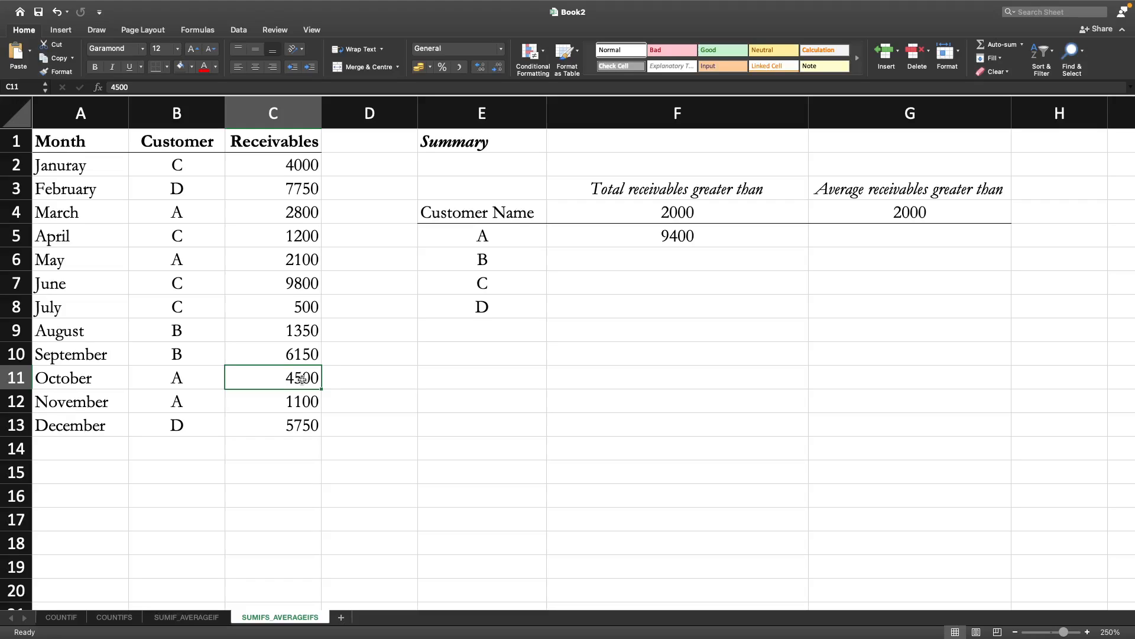
{"action": "left_click", "coordinate": [301, 263], "text": "super"}
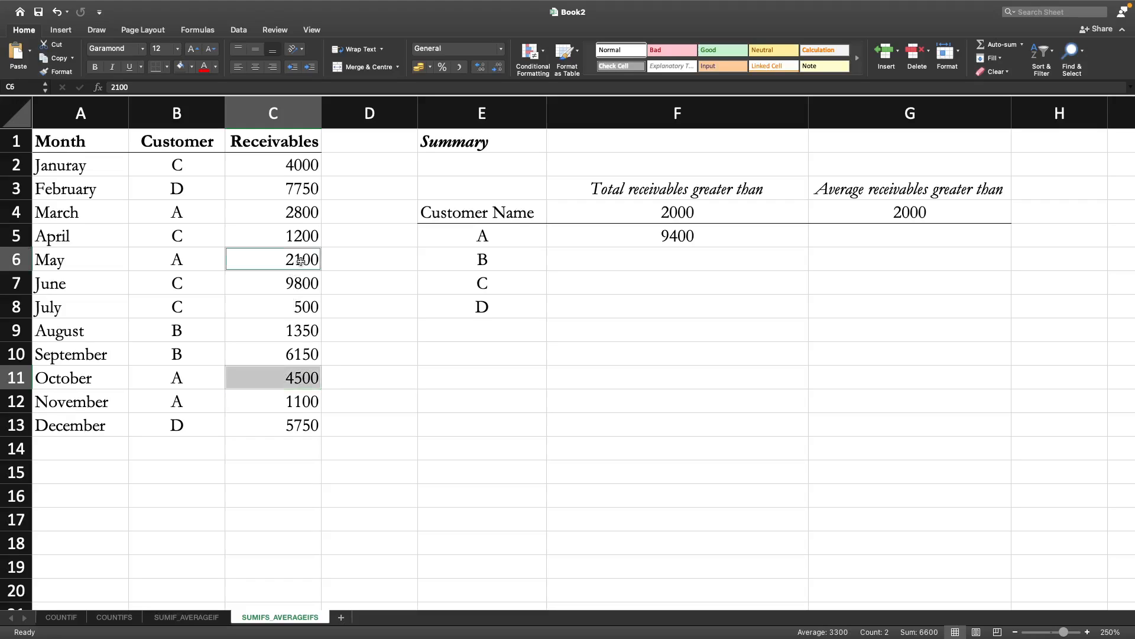
{"action": "left_click", "coordinate": [304, 212], "text": "super"}
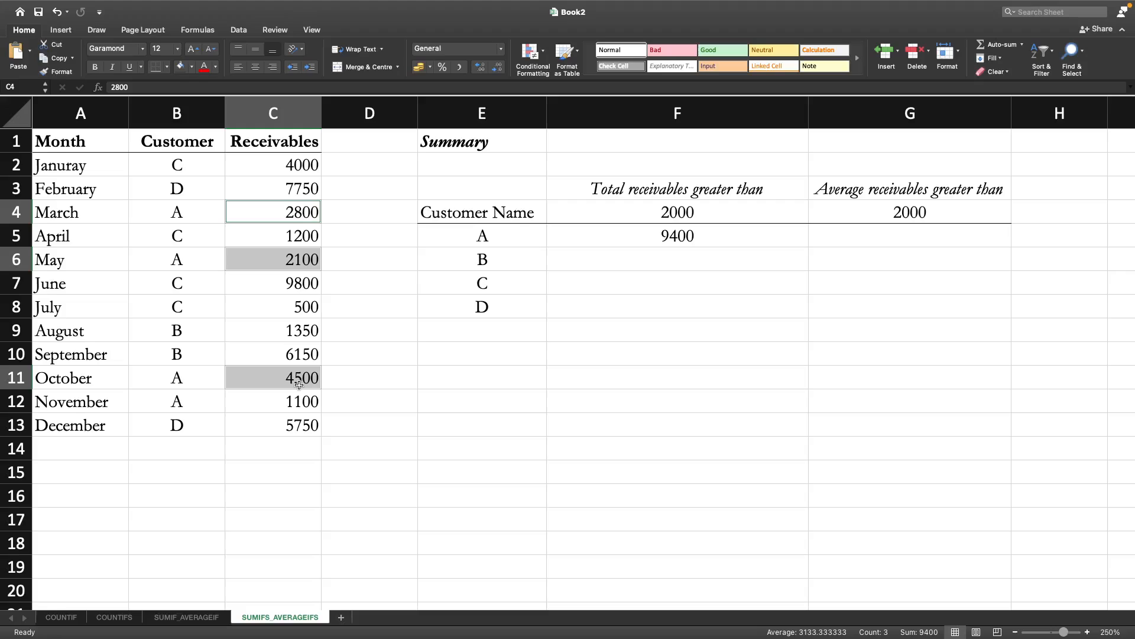
{"action": "left_click", "coordinate": [703, 239]}
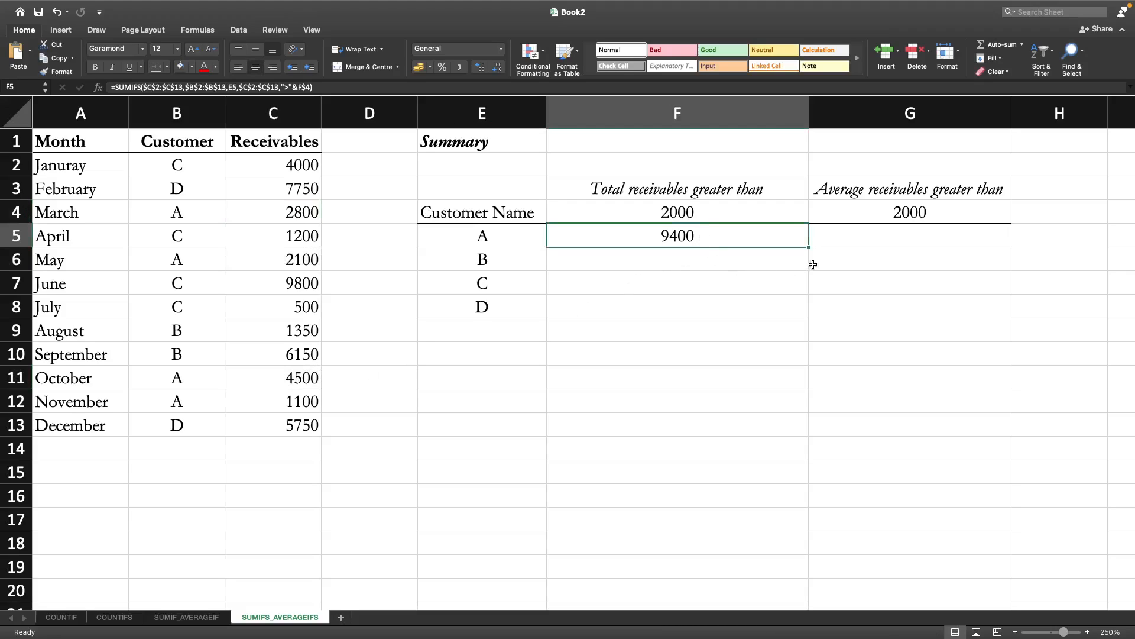
Fill the SUMIFS formula from F5 down to F8 and check the cell references in customer C's copy in F7
{"action": "left_click_drag", "start_coordinate": [808, 248], "coordinate": [804, 313]}
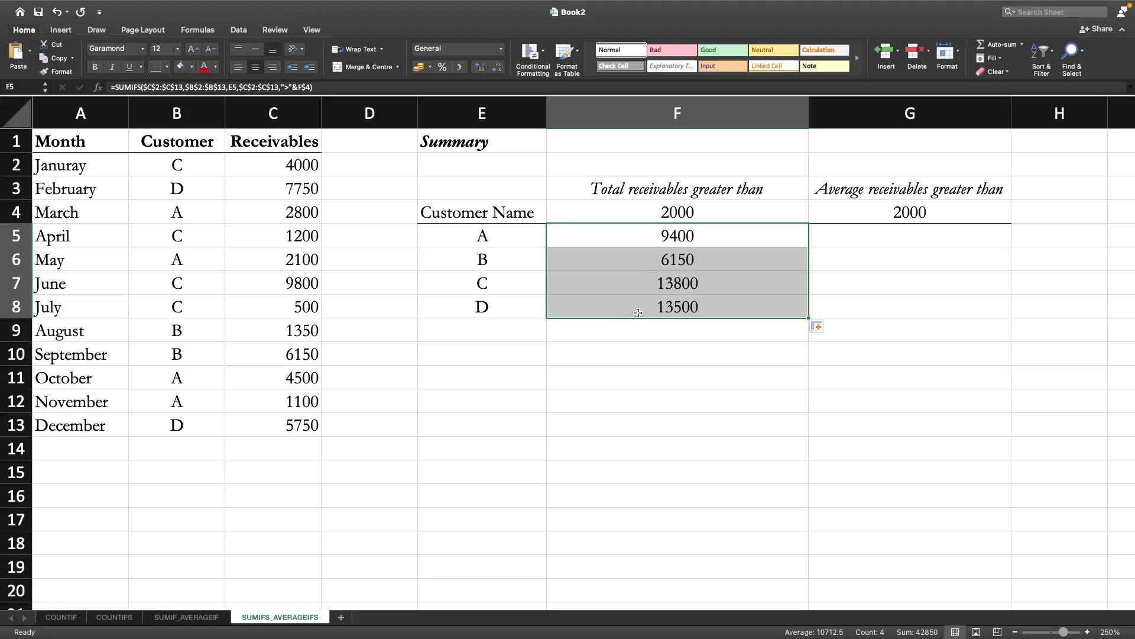
{"action": "double_click", "coordinate": [684, 286]}
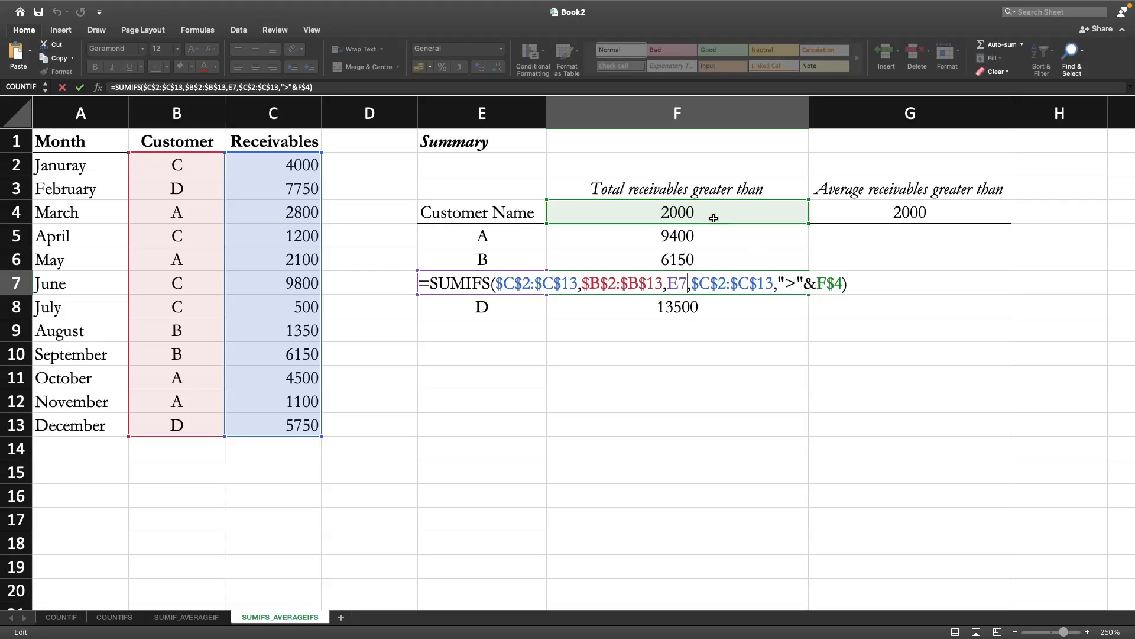
{"action": "key", "text": "Return"}
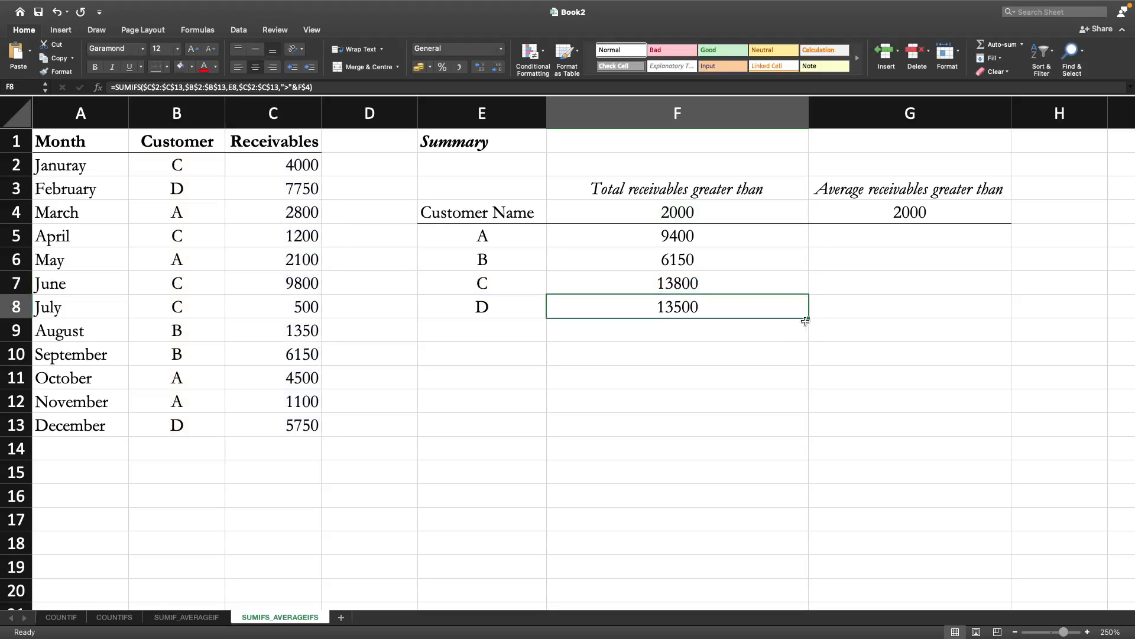
Copy the full SUMIFS formula text from F5 and paste it into G5 with its references unchanged
{"action": "left_click", "coordinate": [767, 242]}
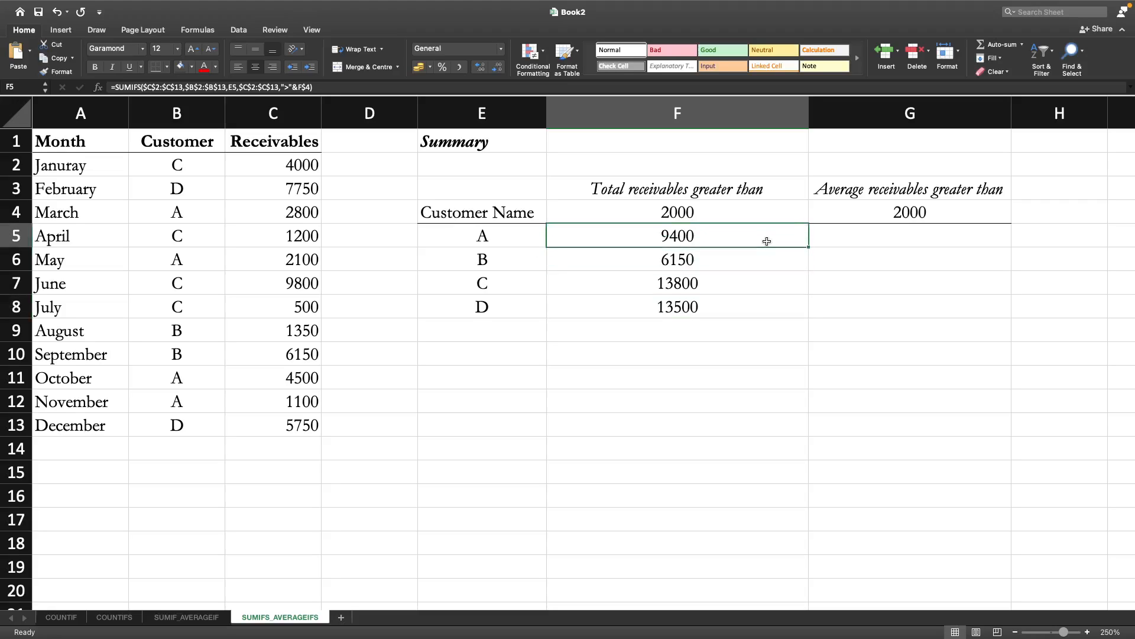
{"action": "left_click", "coordinate": [344, 88]}
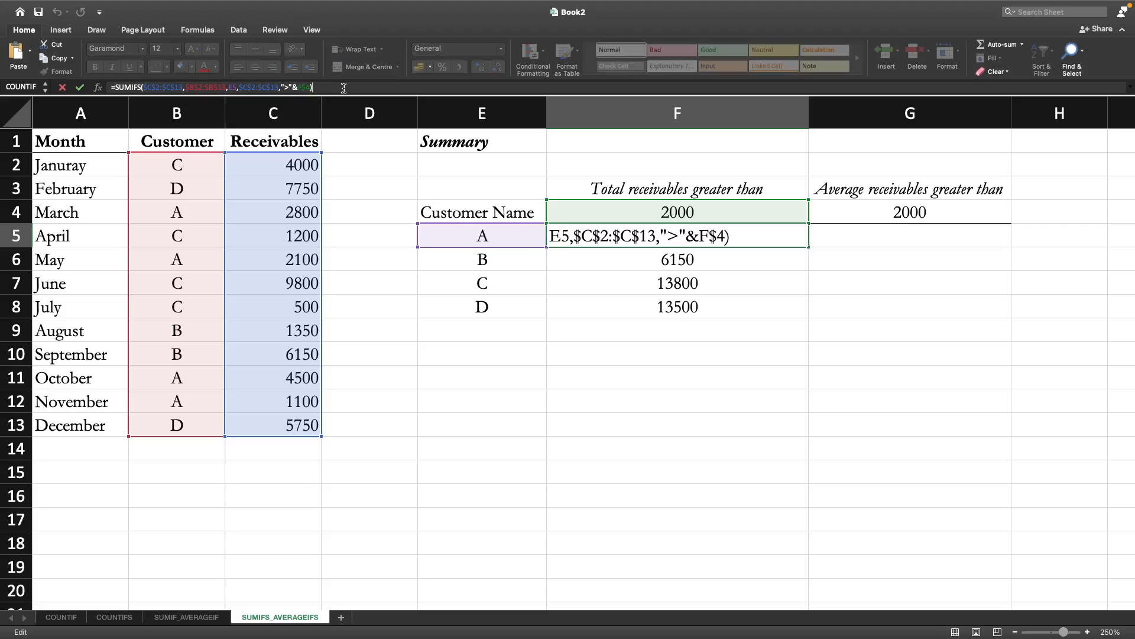
{"action": "left_click_drag", "start_coordinate": [344, 88], "coordinate": [105, 96]}
{"action": "key", "text": "super+c"}
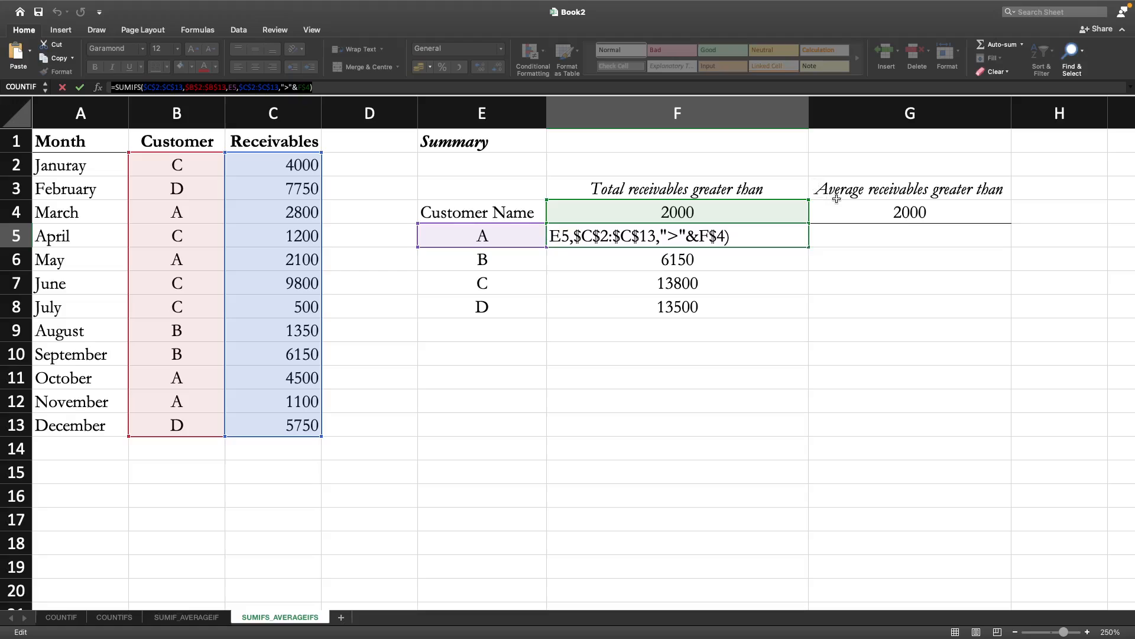
{"action": "key", "text": "Escape"}
{"action": "left_click", "coordinate": [871, 236]}
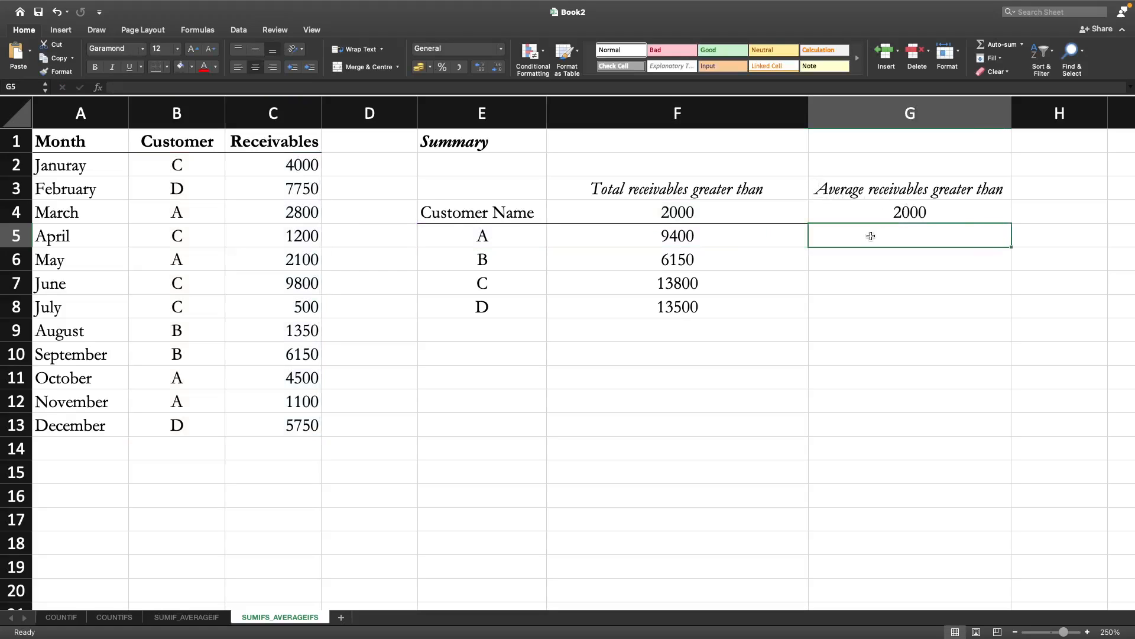
{"action": "double_click", "coordinate": [871, 236]}
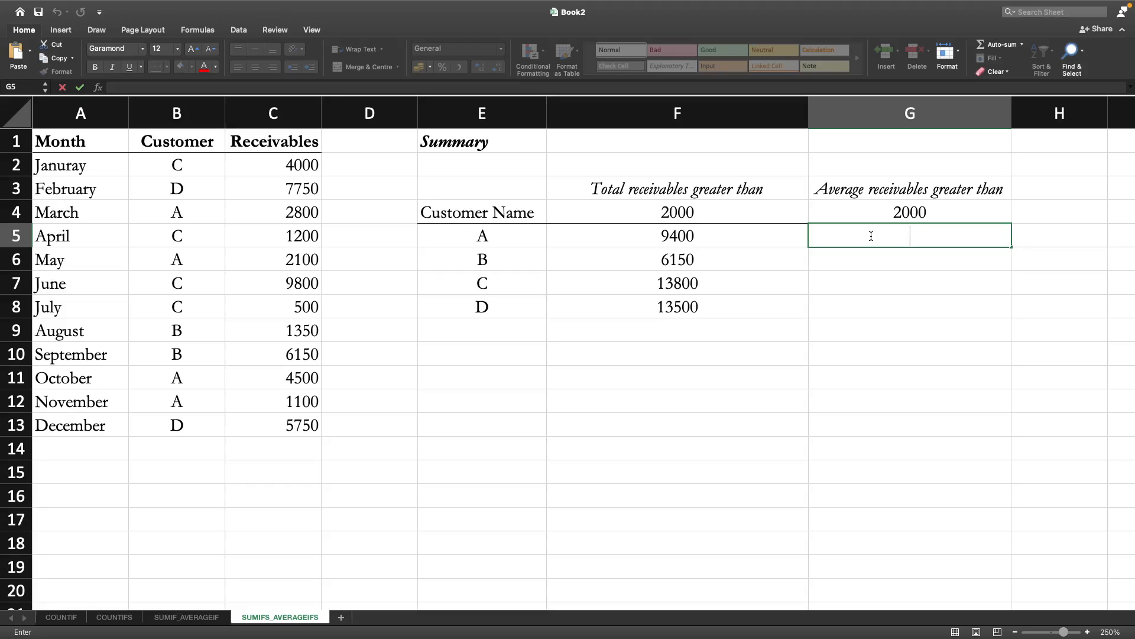
{"action": "key", "text": "super+v"}
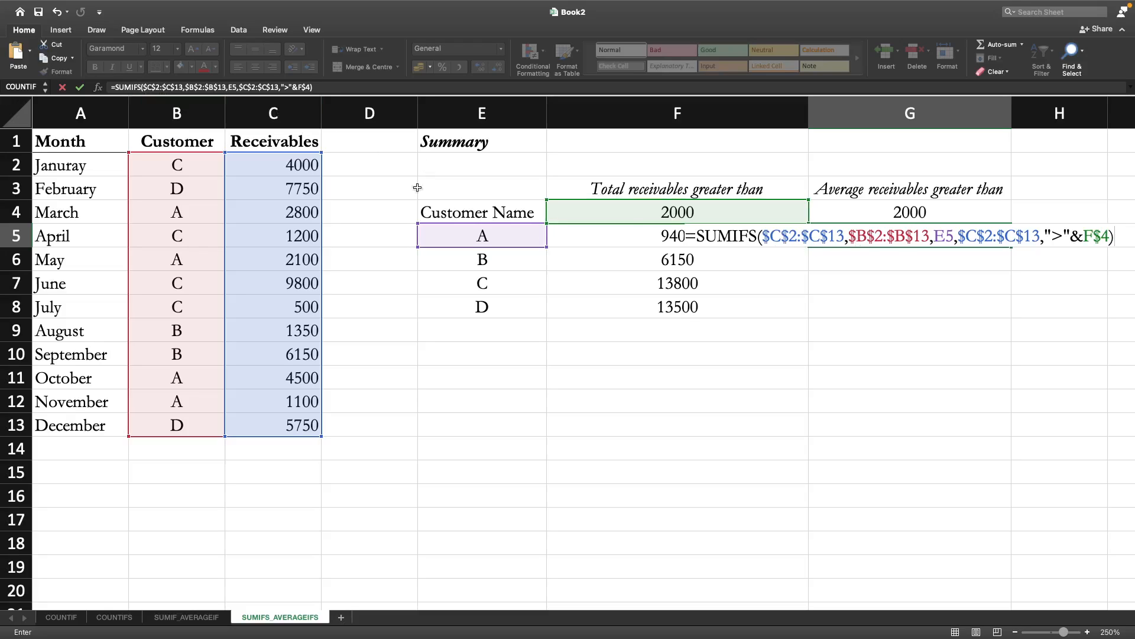
Replace SUM with AVERAGE in the G5 formula so that it uses the AVERAGEIFS function
{"action": "left_click", "coordinate": [730, 235]}
{"action": "left_click_drag", "start_coordinate": [731, 235], "coordinate": [699, 234]}
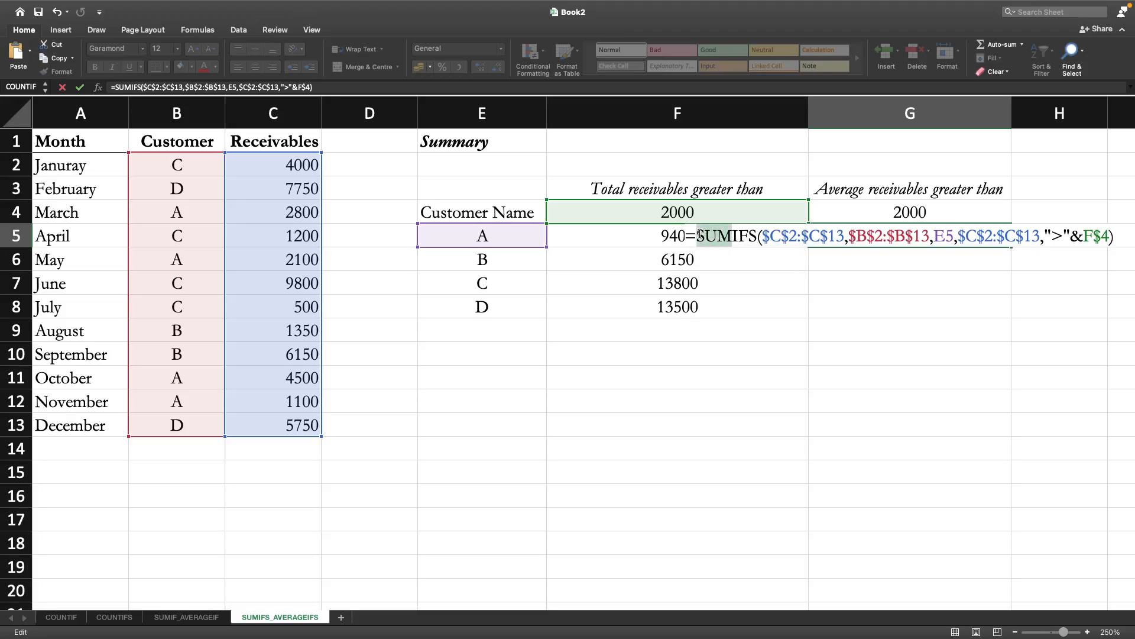
{"action": "type", "text": "AVERA"}
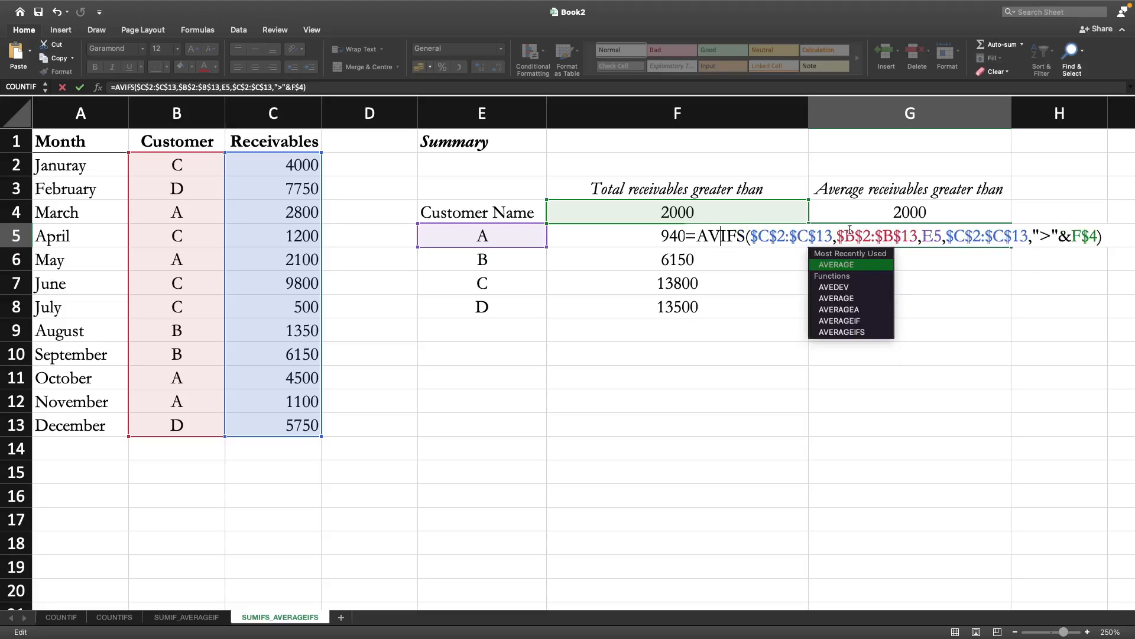
{"action": "type", "text": "GE"}
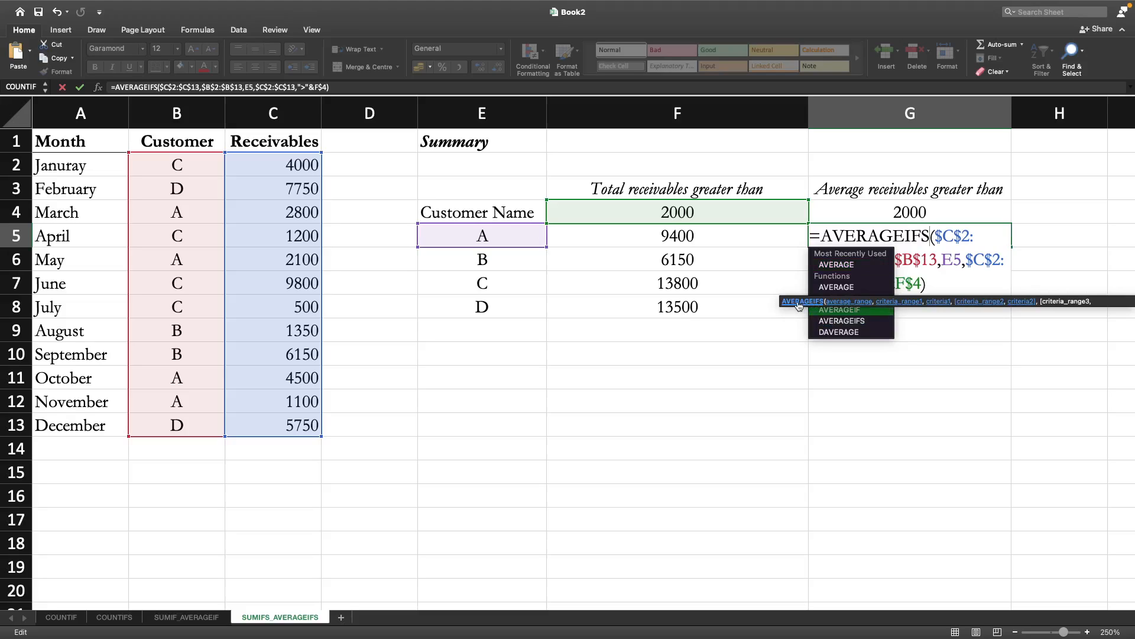
{"action": "left_click", "coordinate": [936, 281]}
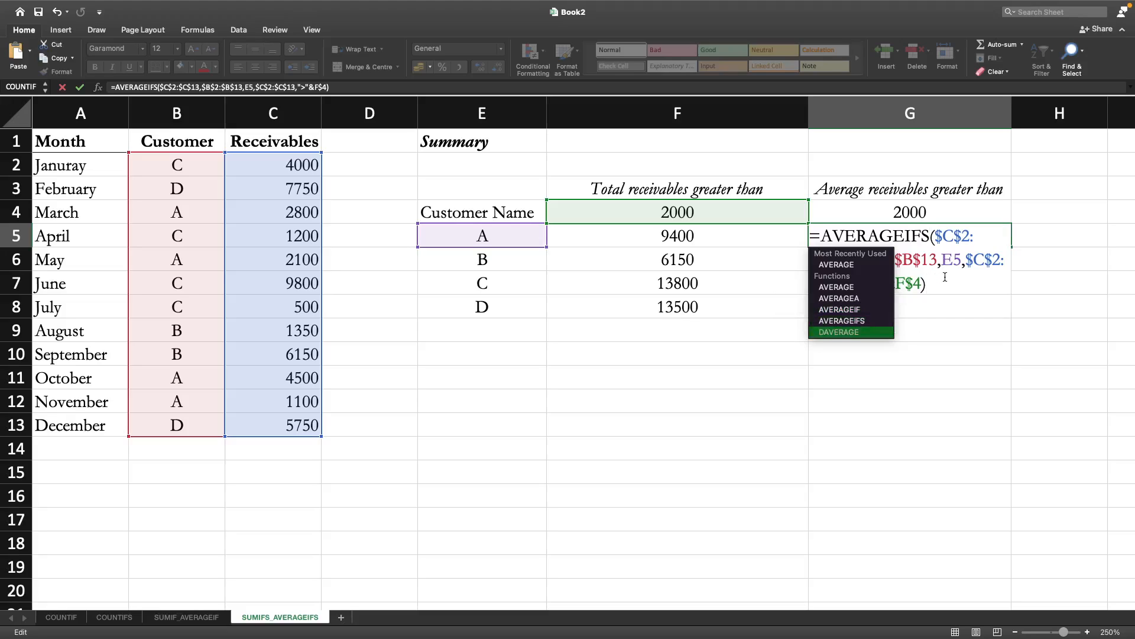
{"action": "left_click", "coordinate": [931, 237]}
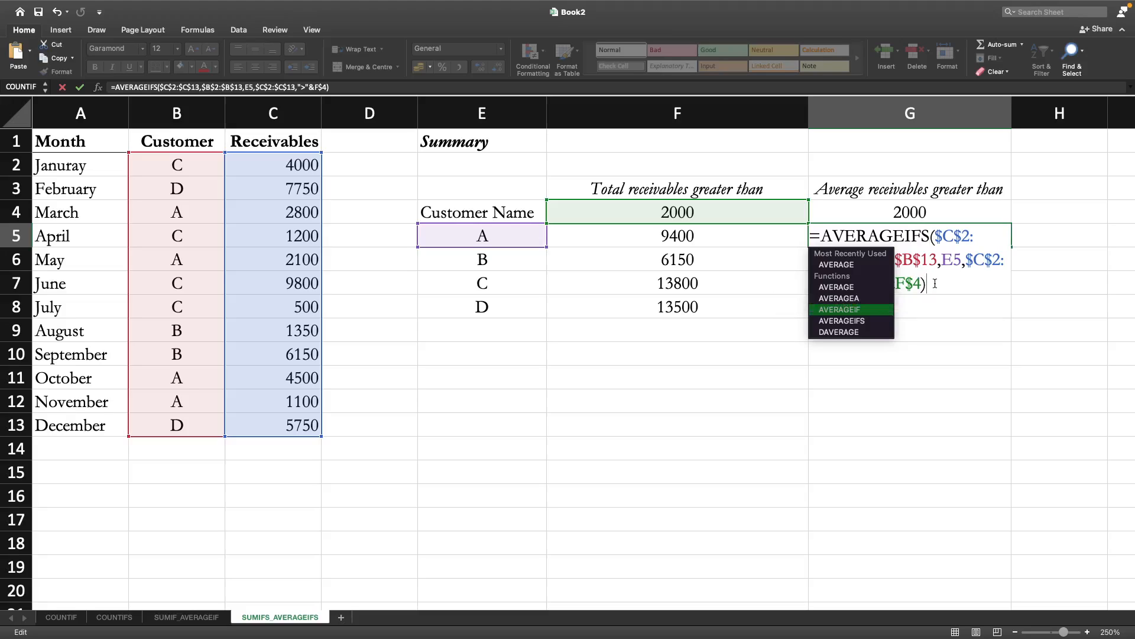
Change the threshold reference in the G5 formula to G$4 and complete the AVERAGEIFS formula
{"action": "left_click", "coordinate": [915, 284]}
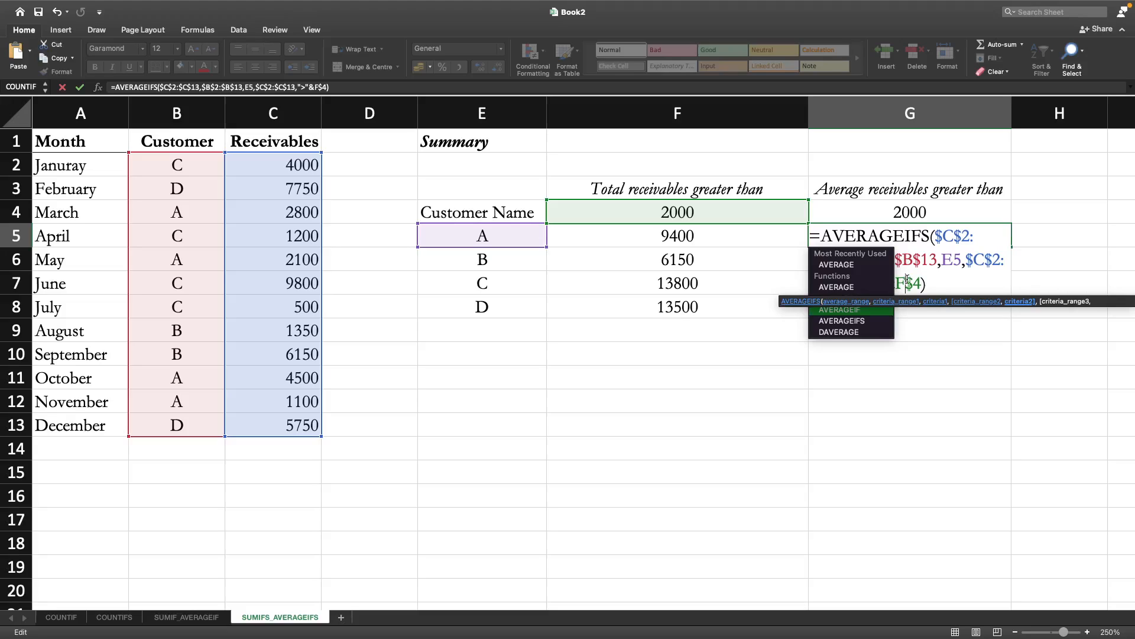
{"action": "key", "text": "BackSpace"}
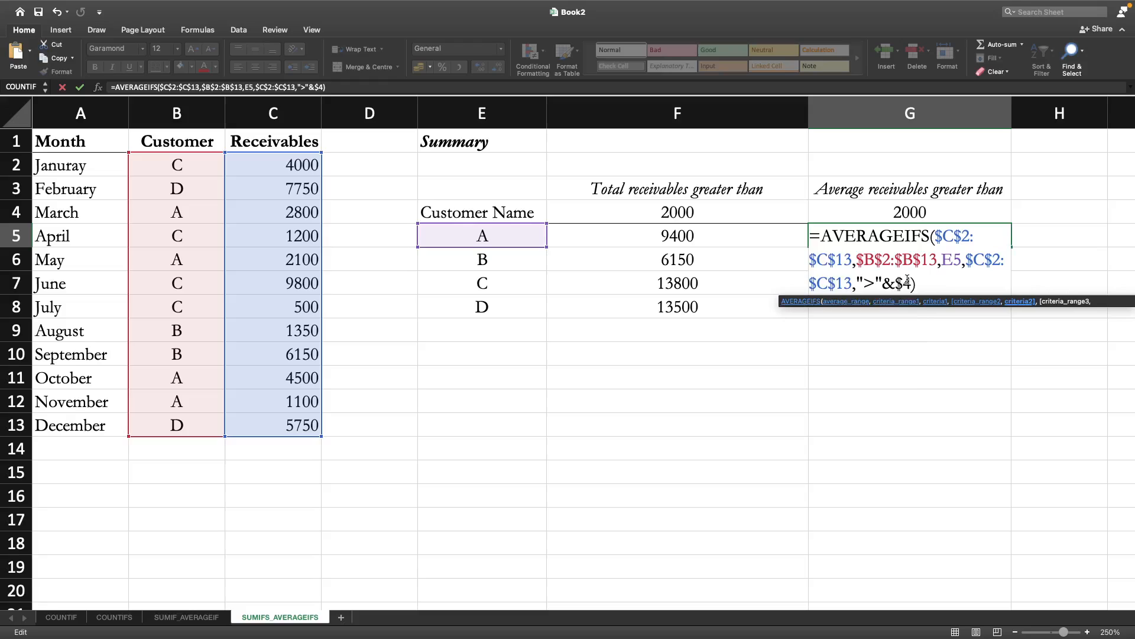
{"action": "type", "text": "G"}
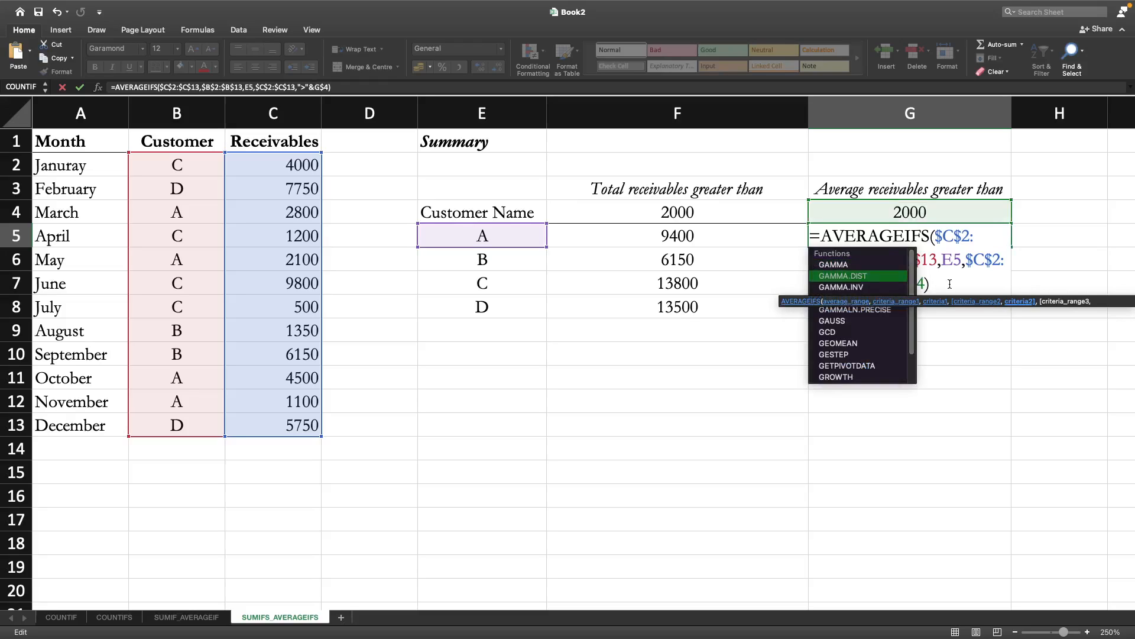
{"action": "left_click", "coordinate": [332, 87]}
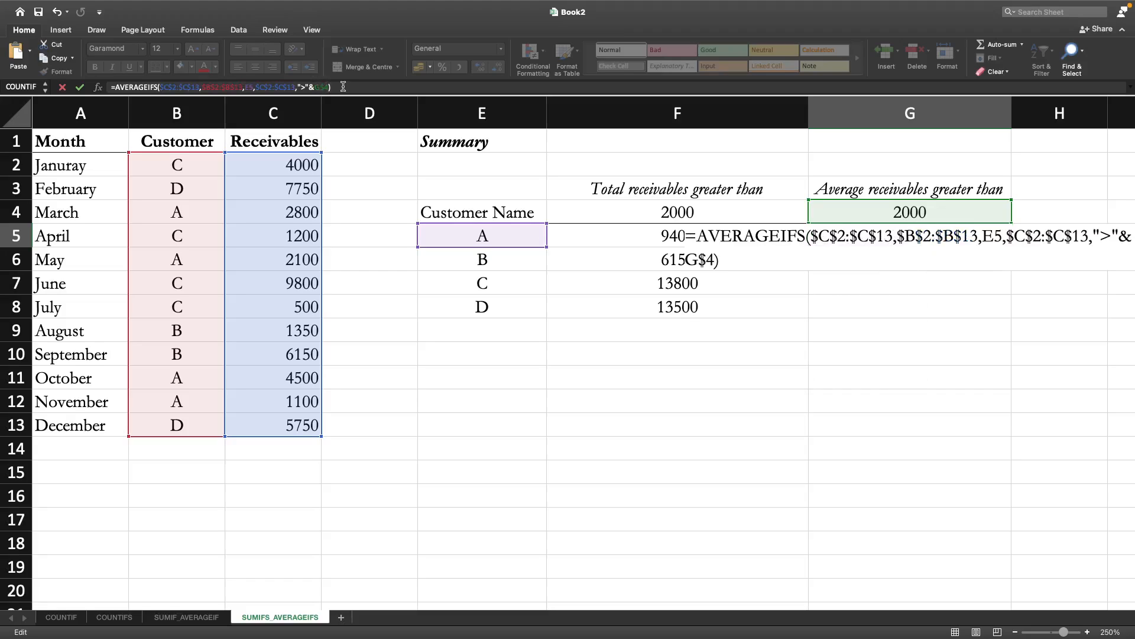
{"action": "key", "text": "Return"}
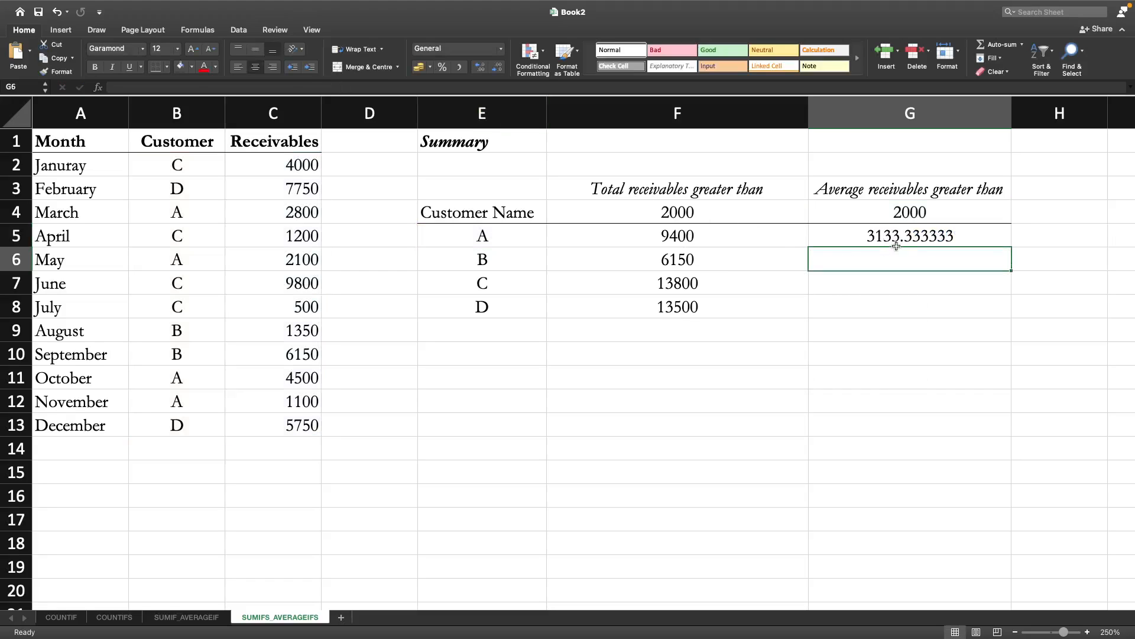
Reduce the average in G5 to two decimal places
{"action": "left_click", "coordinate": [906, 236]}
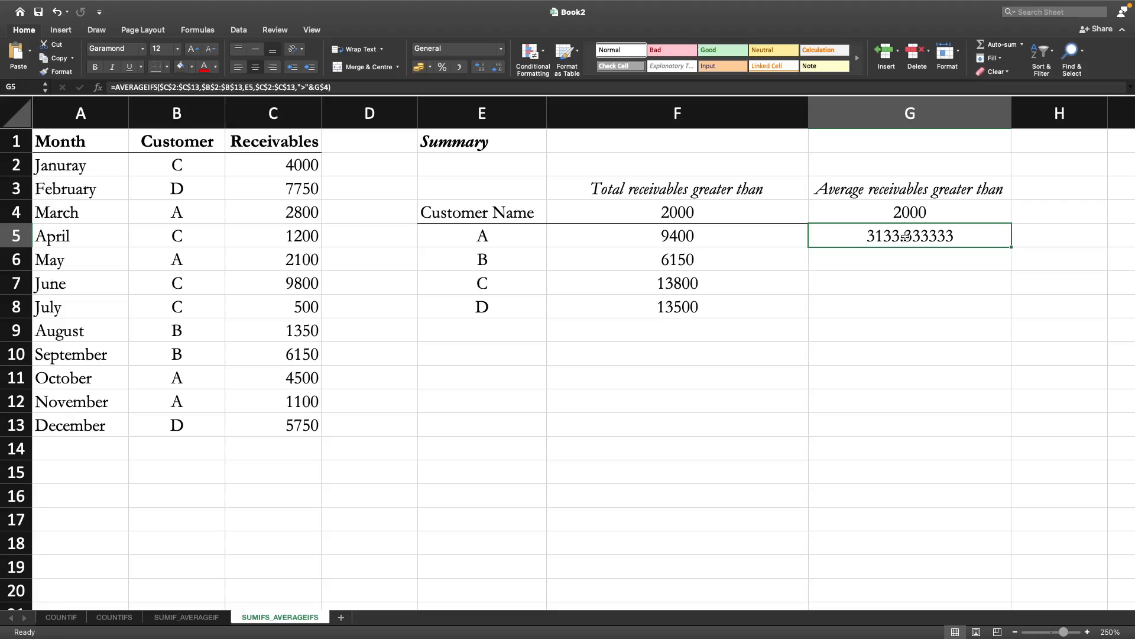
{"action": "left_click", "coordinate": [500, 67]}
{"action": "left_click", "coordinate": [500, 67]}
{"action": "left_click", "coordinate": [499, 68]}
{"action": "left_click", "coordinate": [500, 67]}
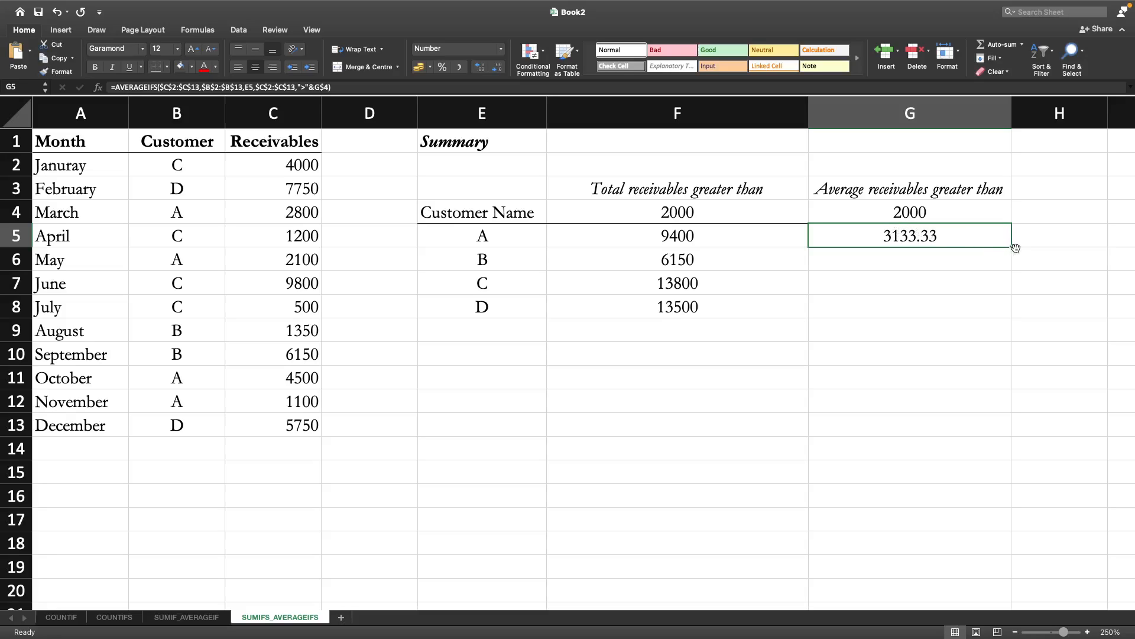
Fill the AVERAGEIFS formula from G5 down to G8 for the remaining customers
{"action": "key", "text": "Return"}
{"action": "left_click", "coordinate": [991, 242]}
{"action": "left_click_drag", "start_coordinate": [1010, 246], "coordinate": [1009, 316]}
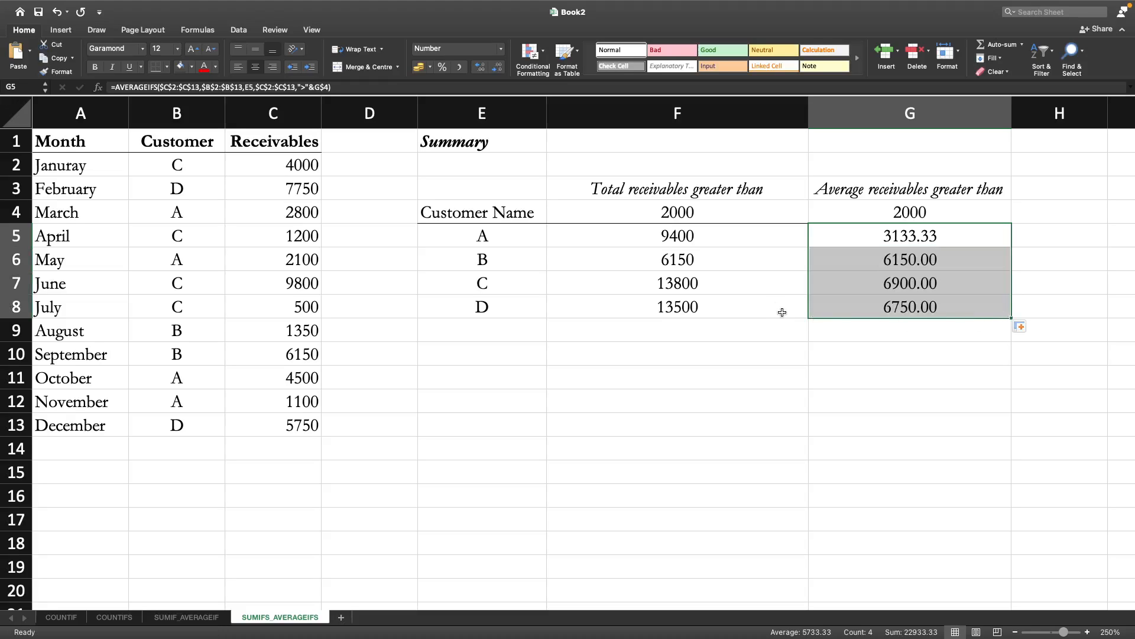
Check customer C's average in G7 against the average of the customer's receivables above 2000 in rows 2 and 7
{"action": "left_click", "coordinate": [873, 288]}
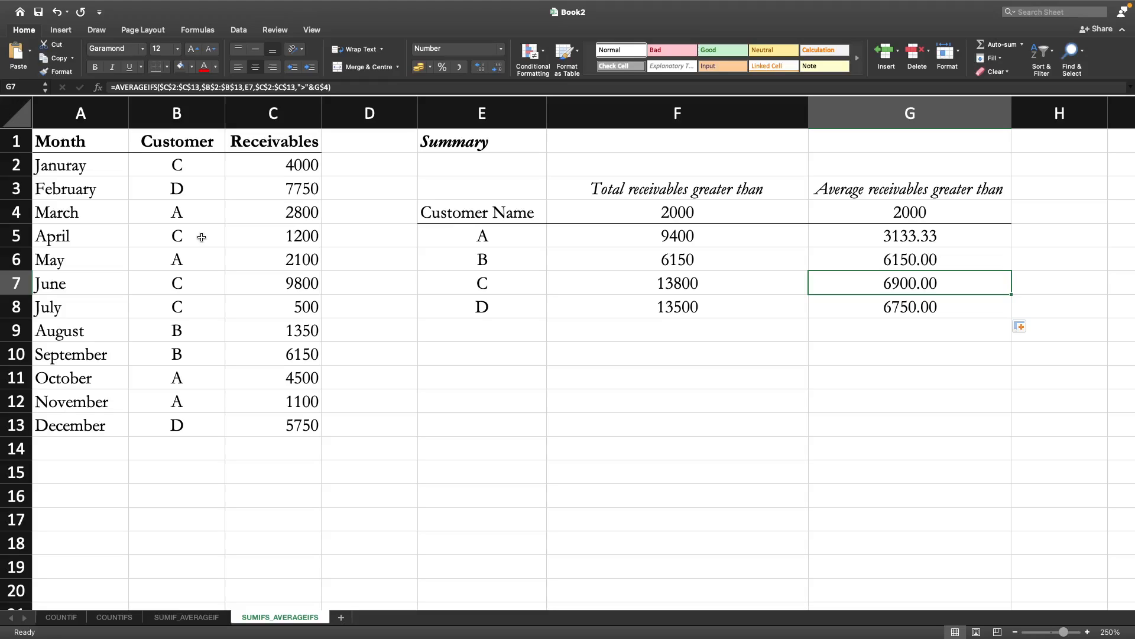
{"action": "left_click_drag", "start_coordinate": [196, 168], "coordinate": [269, 167]}
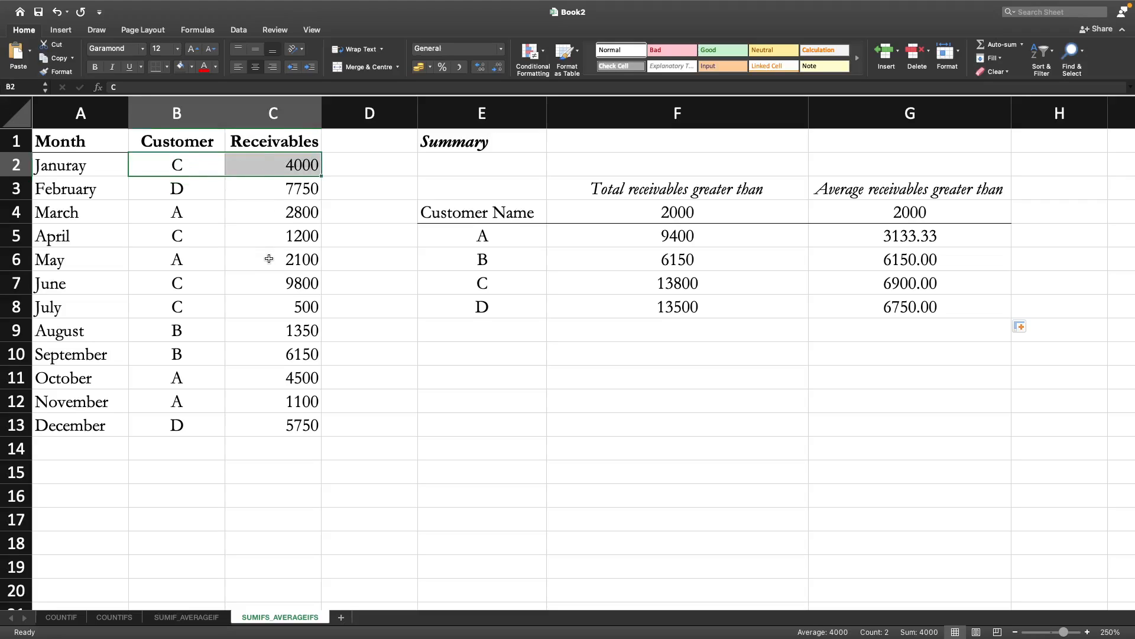
{"action": "left_click_drag", "start_coordinate": [185, 287], "coordinate": [275, 290]}
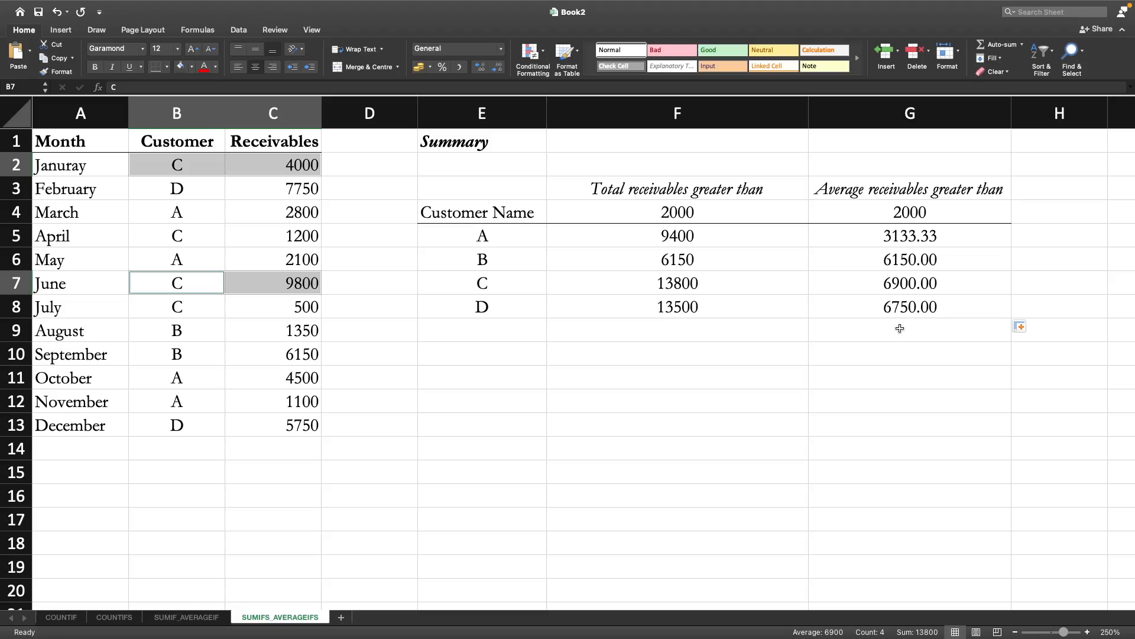
{"action": "left_click", "coordinate": [967, 289]}
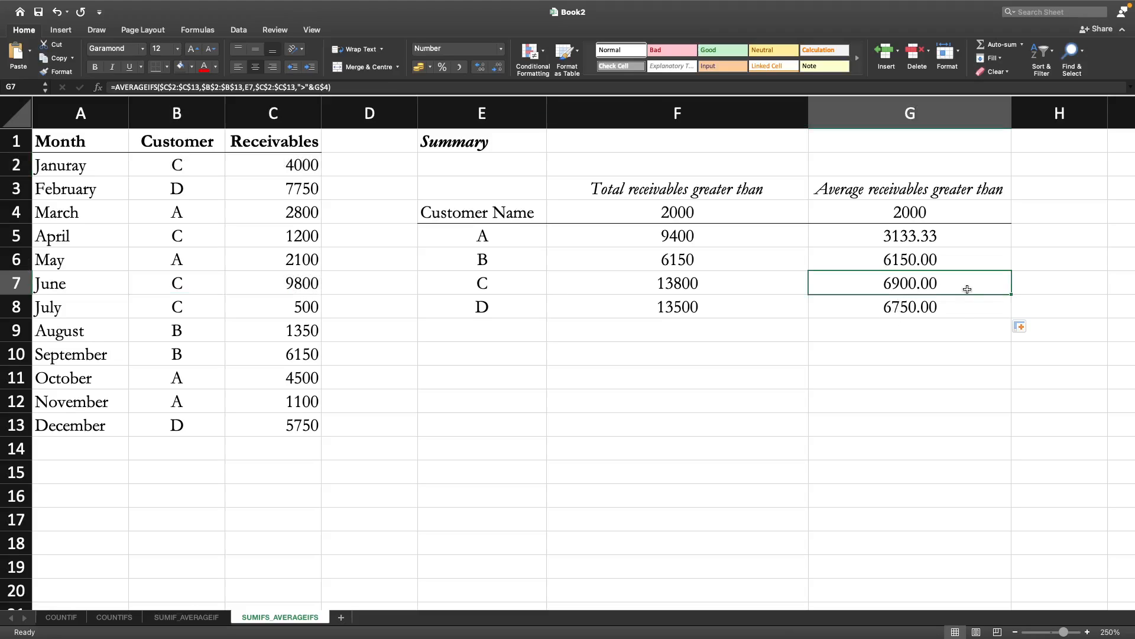
{"action": "left_click", "coordinate": [927, 339]}
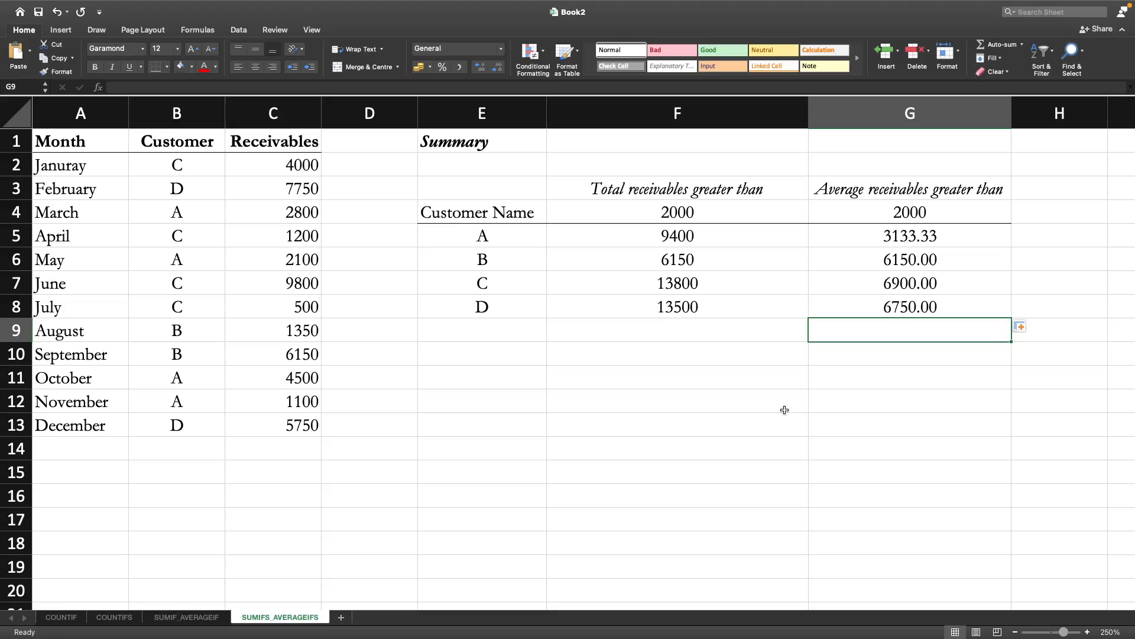